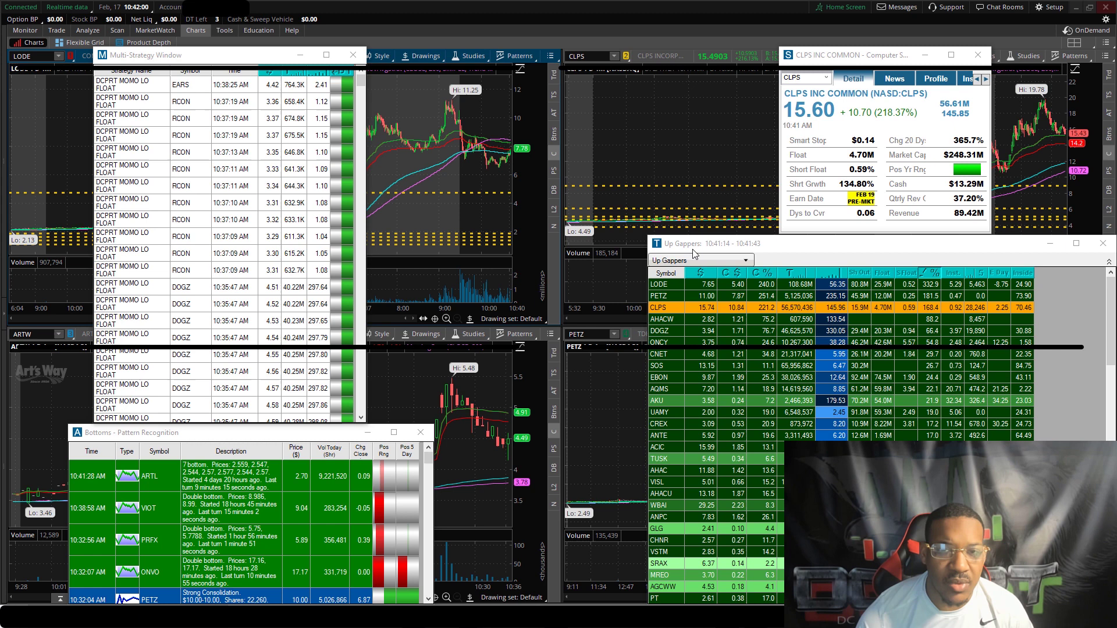
Browse the LODE, PETZ and CLPS rows in Up Gappers and check the Price column's sort options.
click(687, 285)
click(688, 297)
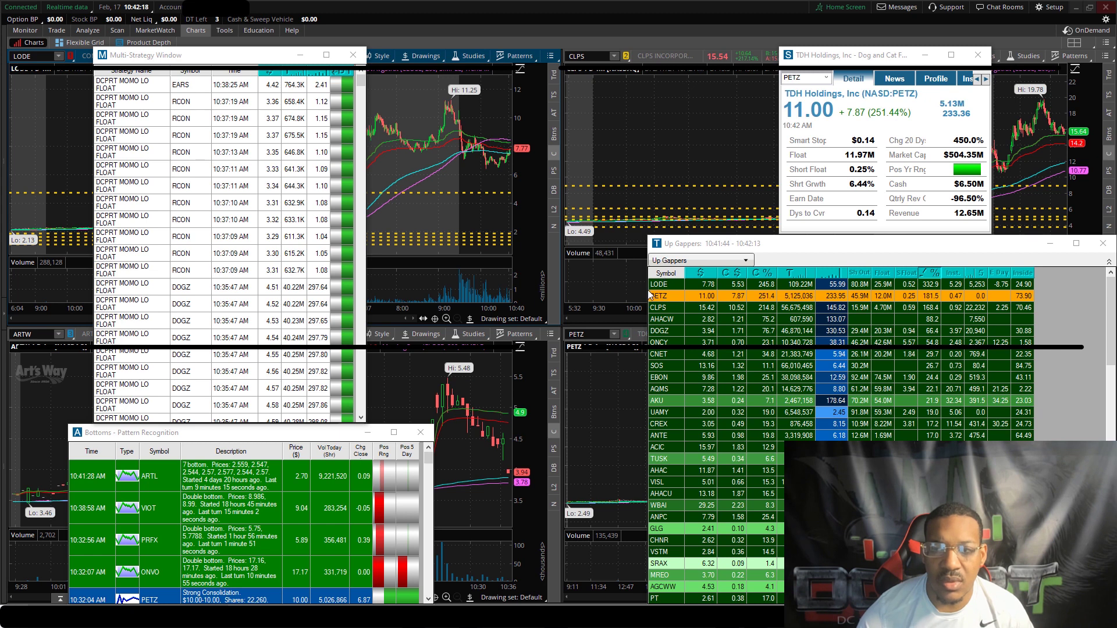
key(Down)
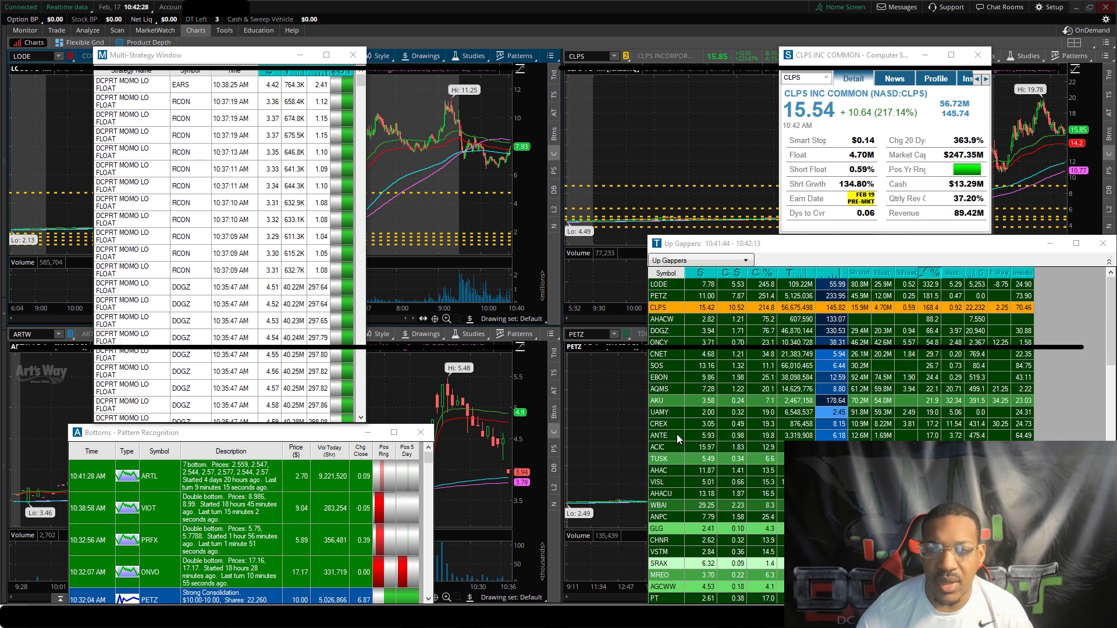
right_click(725, 284)
mouse_move(798, 319)
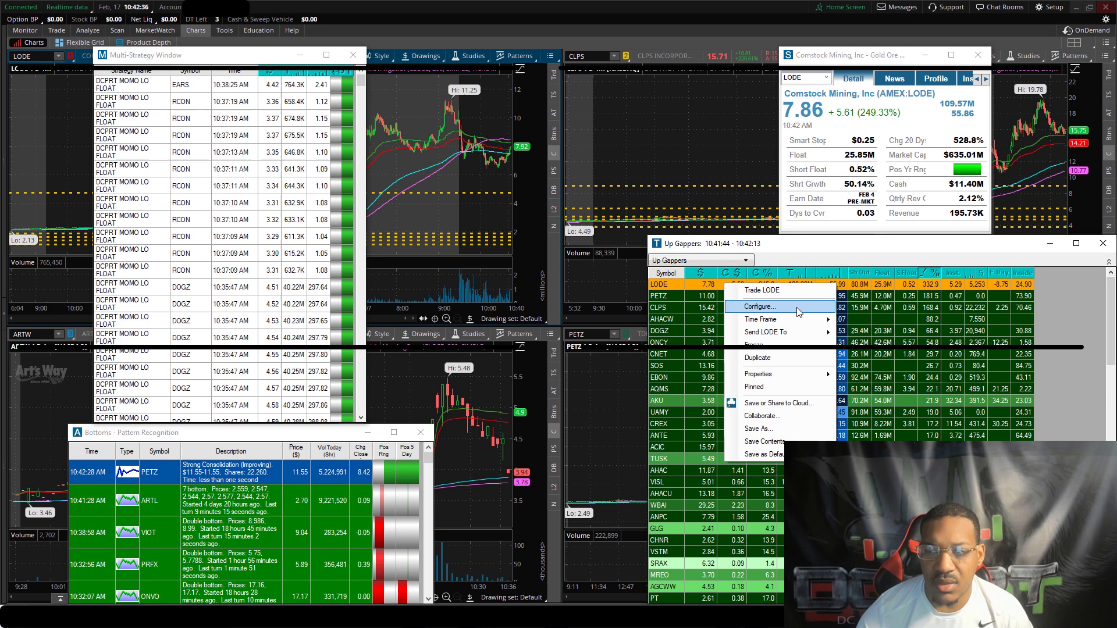
click(701, 295)
right_click(697, 273)
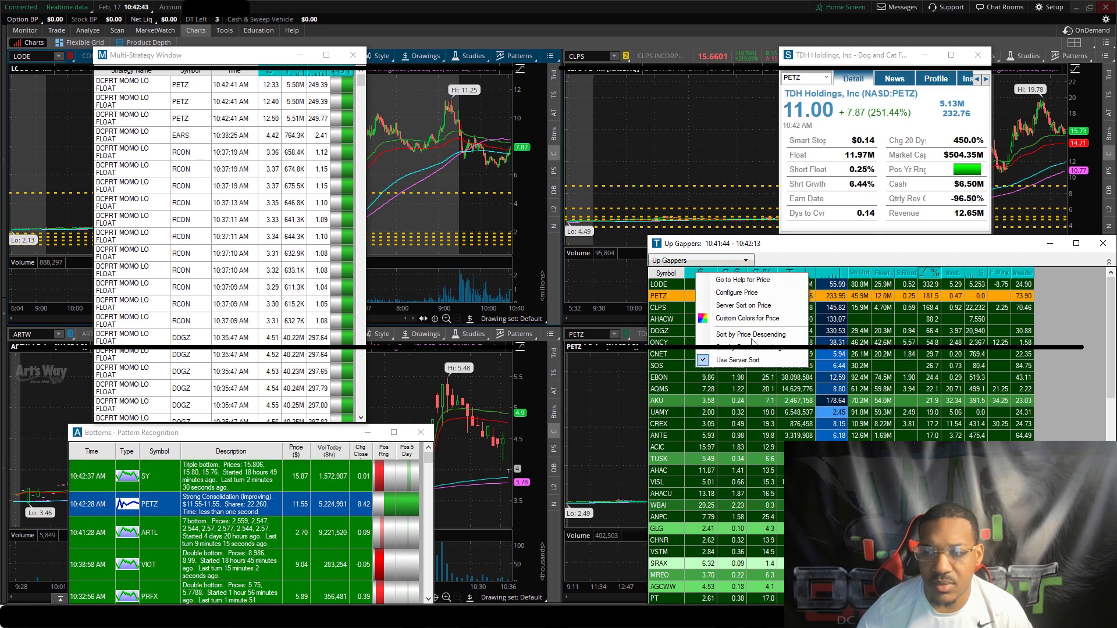
key(Down)
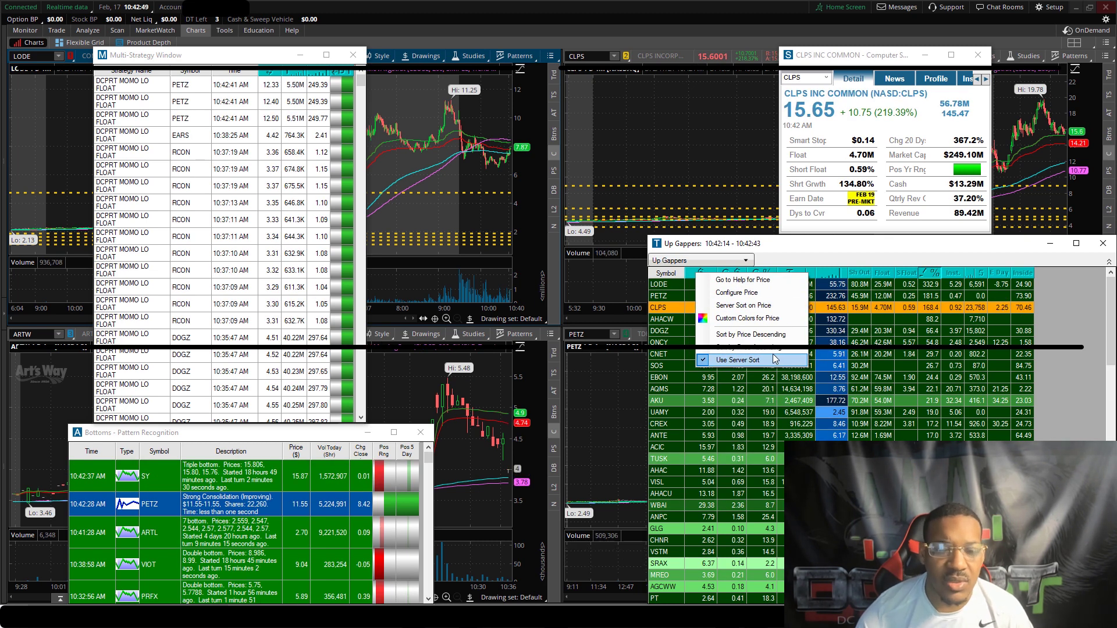
key(Up)
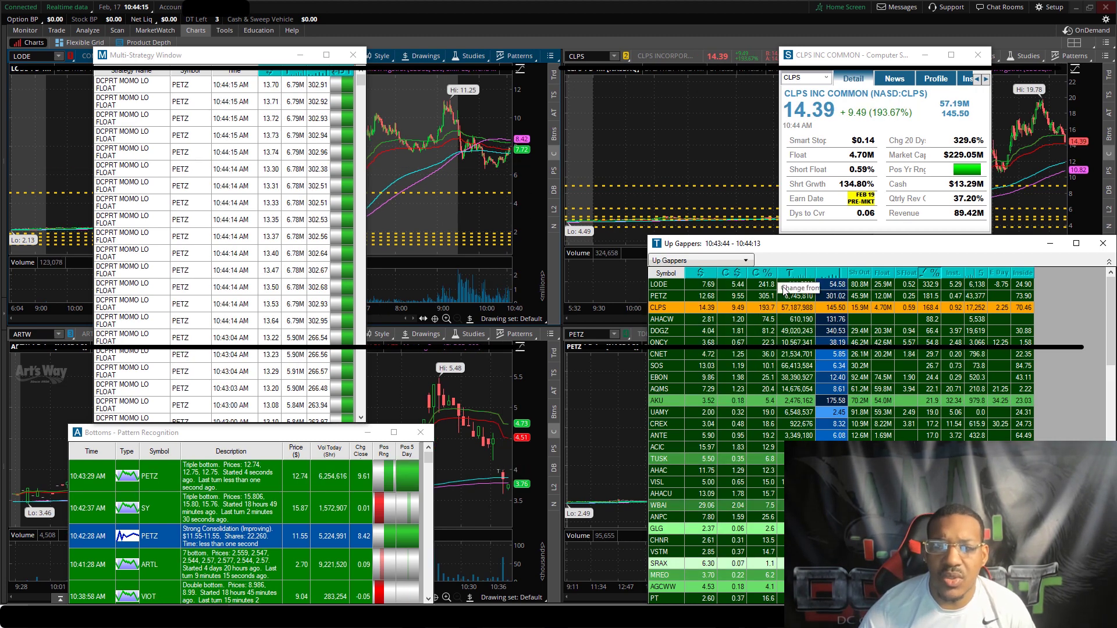
Choose Configure… from the LODE row's context menu in the Up Gappers list.
click(742, 284)
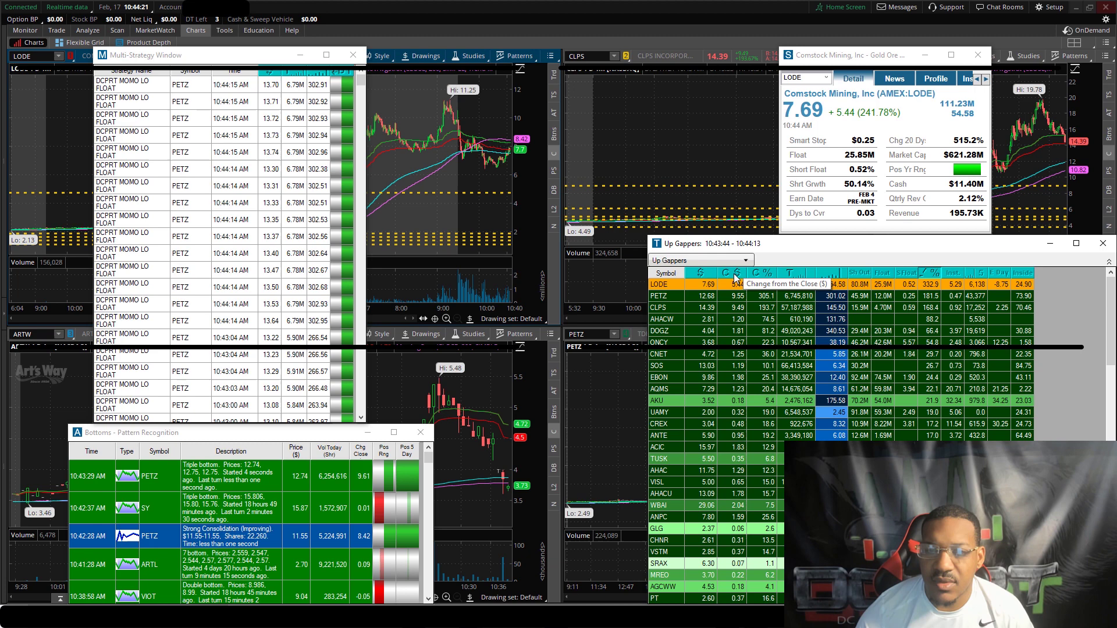
click(727, 295)
right_click(725, 284)
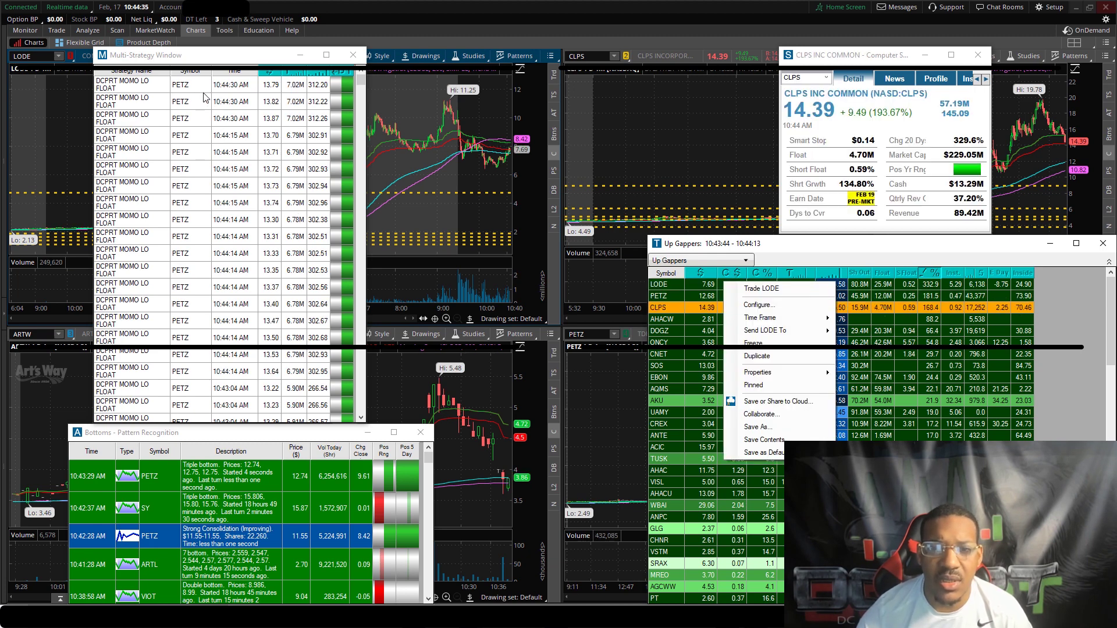
click(727, 284)
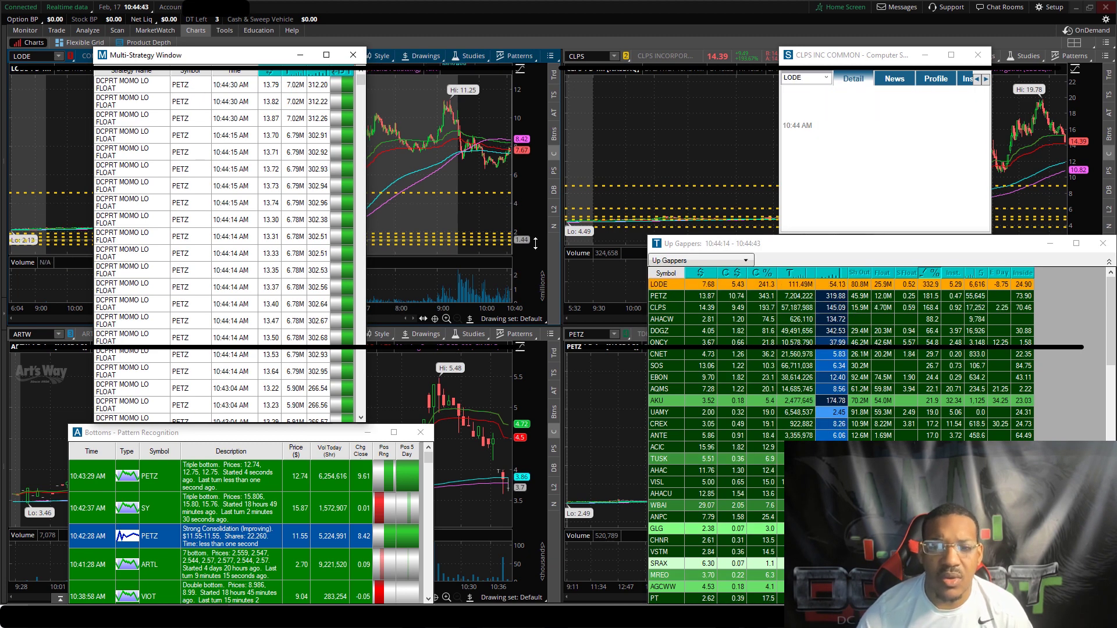
right_click(762, 282)
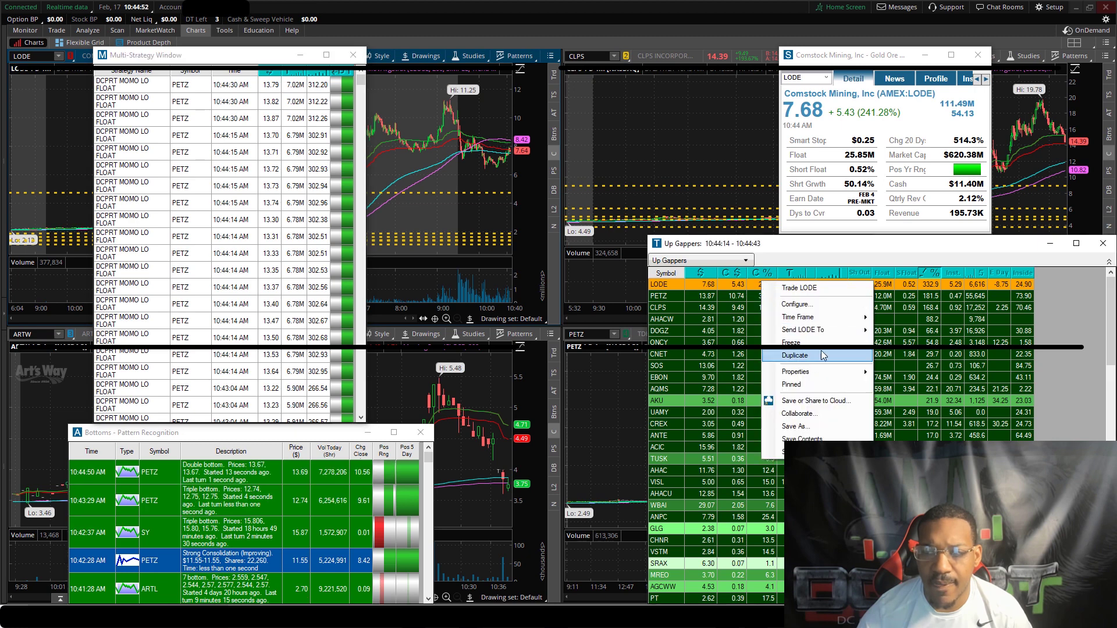
click(808, 304)
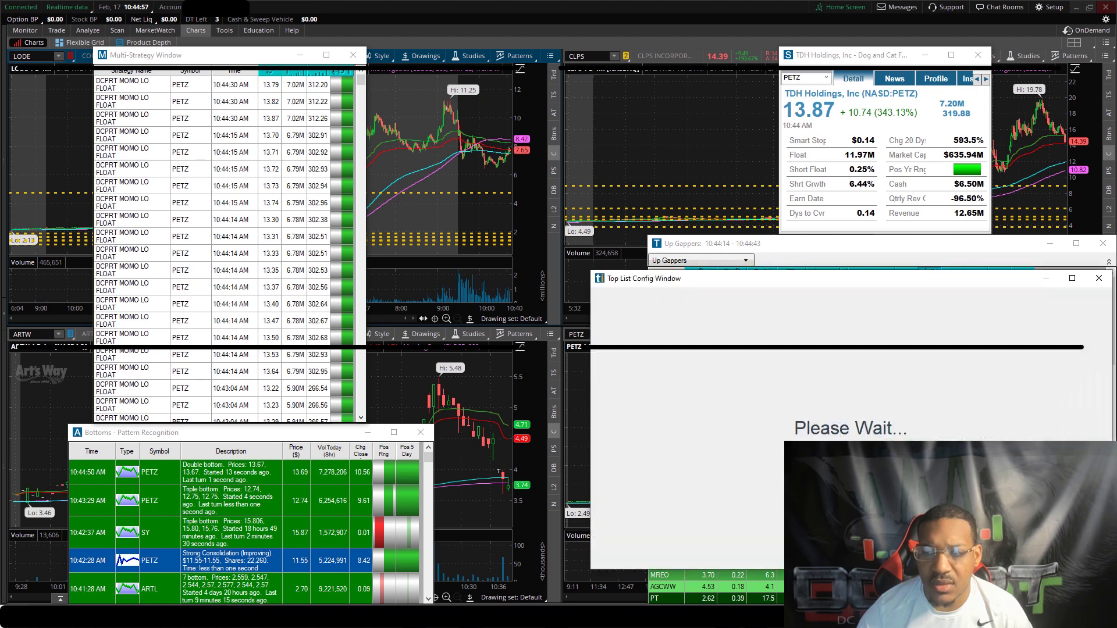
Move the Top List Config Window into view and show filters: Price 2–30, Volume Today 2500, 5-day volume 5000.
drag(787, 287, 697, 276)
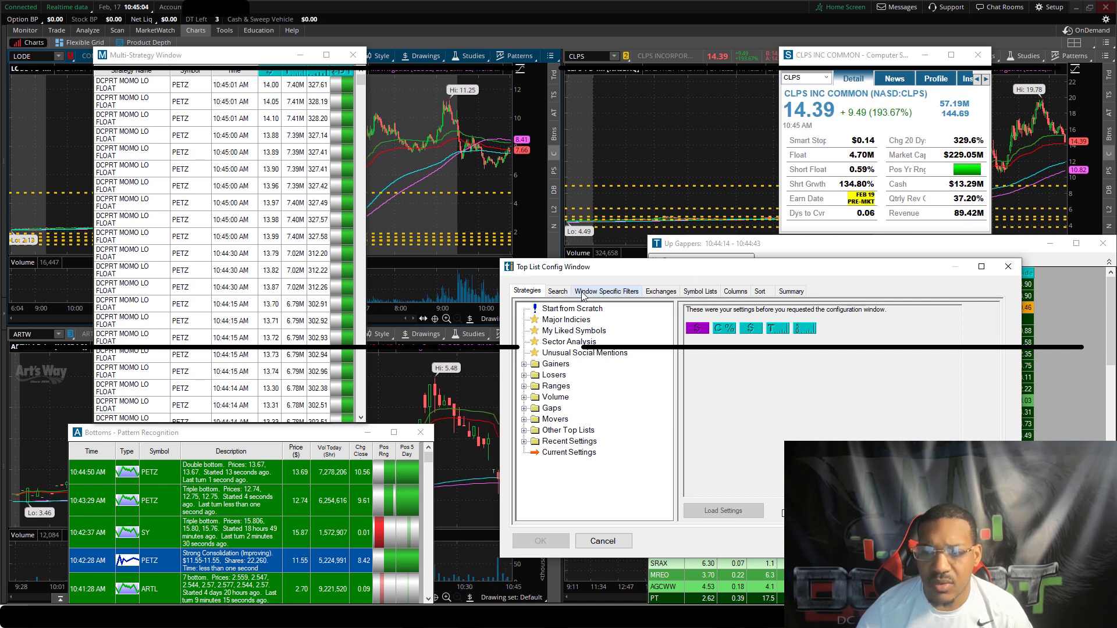
click(622, 291)
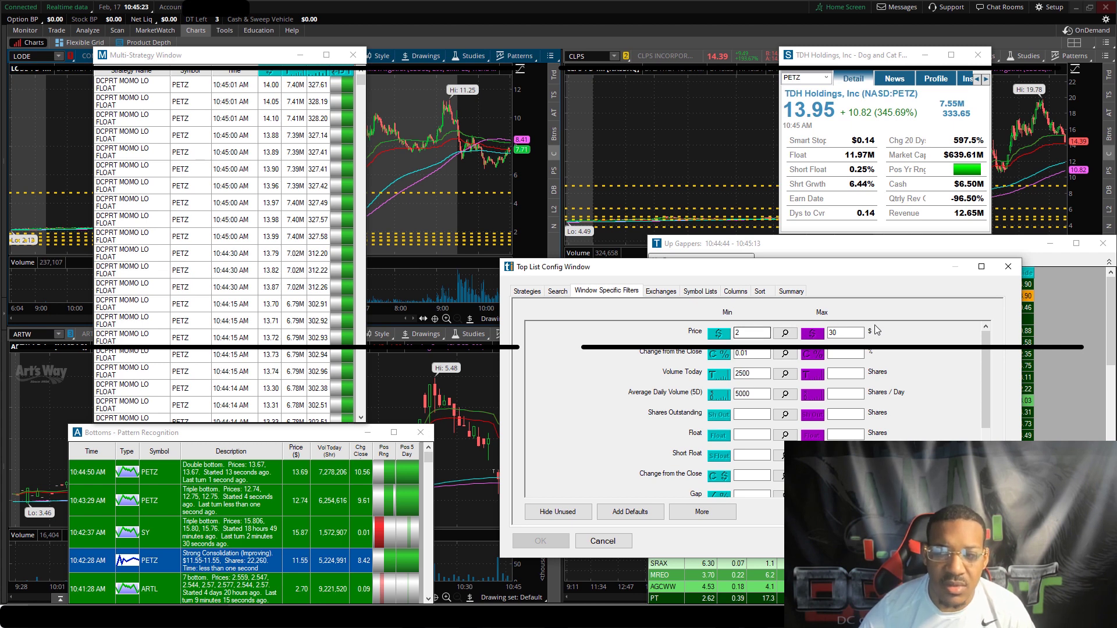
Enter 2 as Price Min, keeping Max 30, and review the 5000 average volume minimum.
click(861, 336)
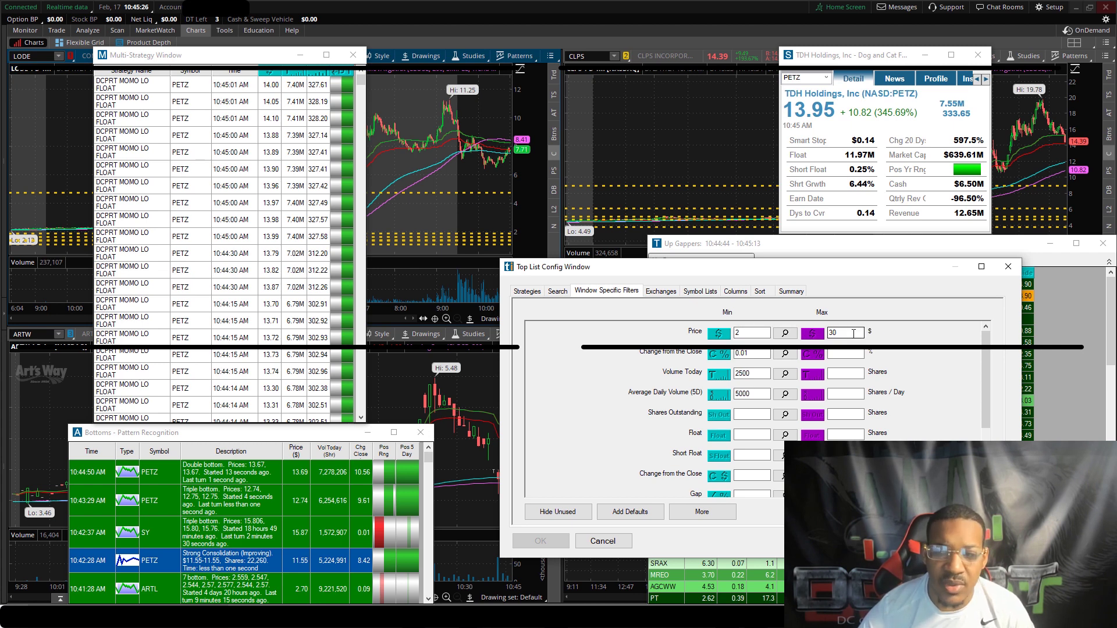
click(738, 332)
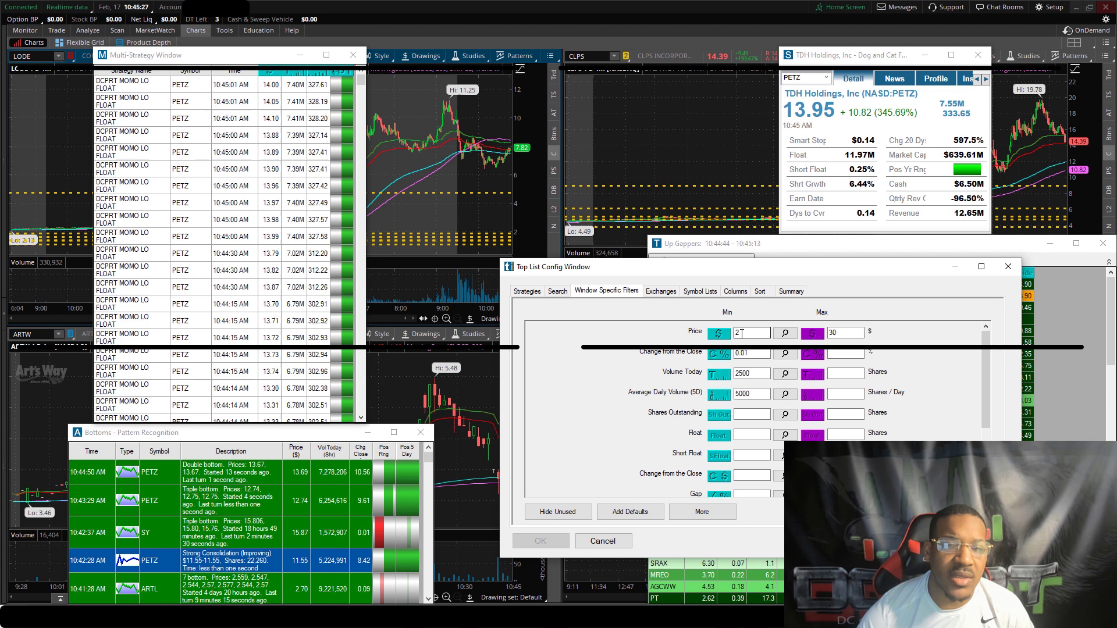
text(2)
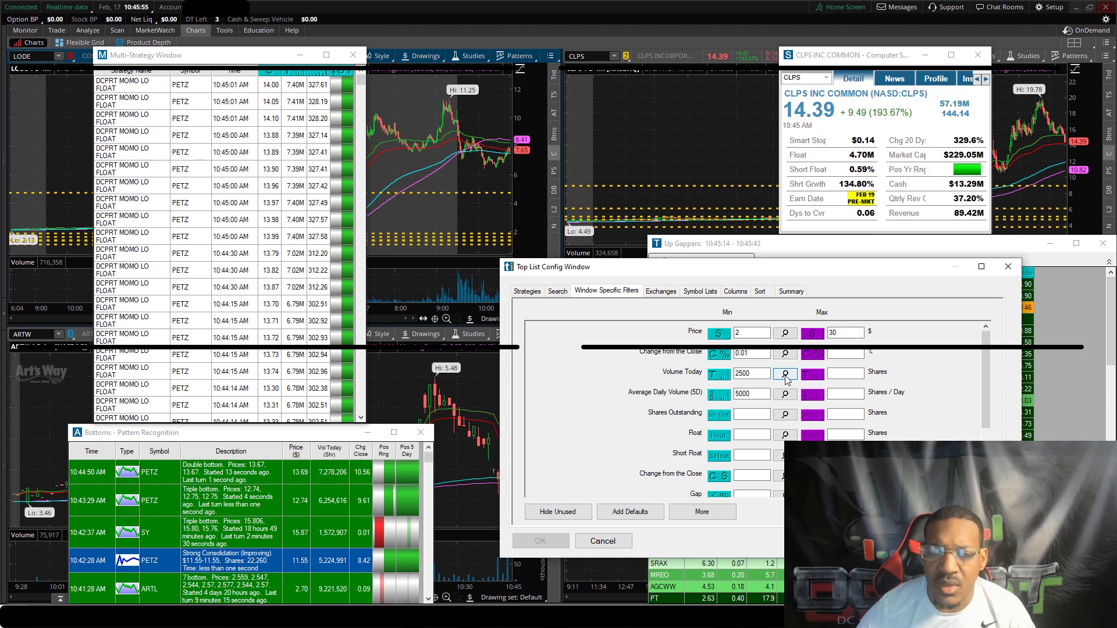
click(738, 395)
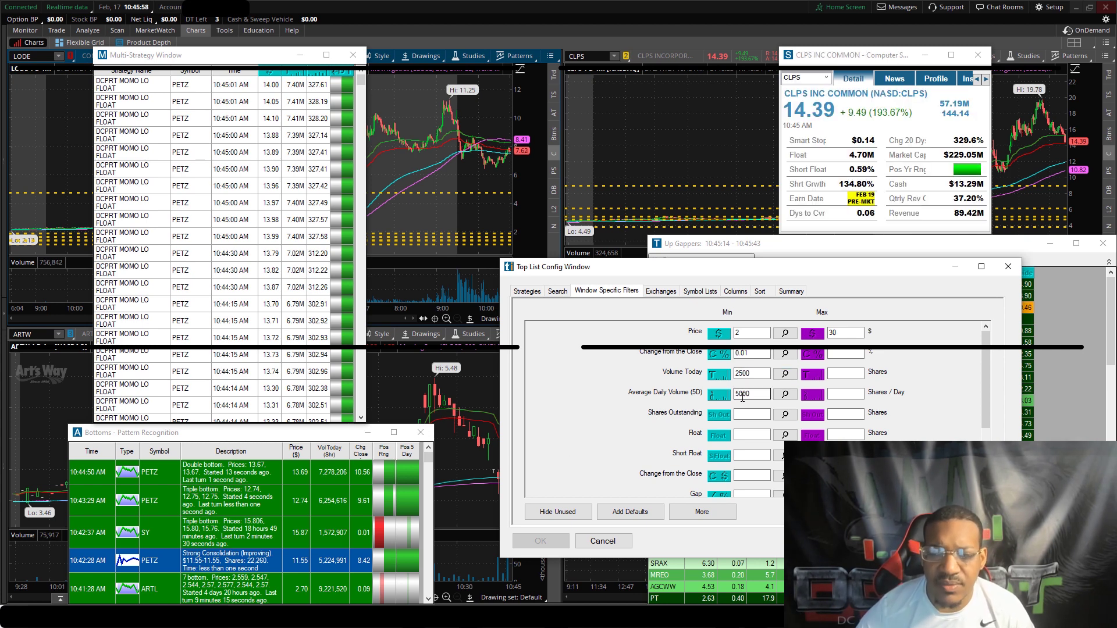
scroll(742, 397, down, 3)
scroll(785, 436, up, 3)
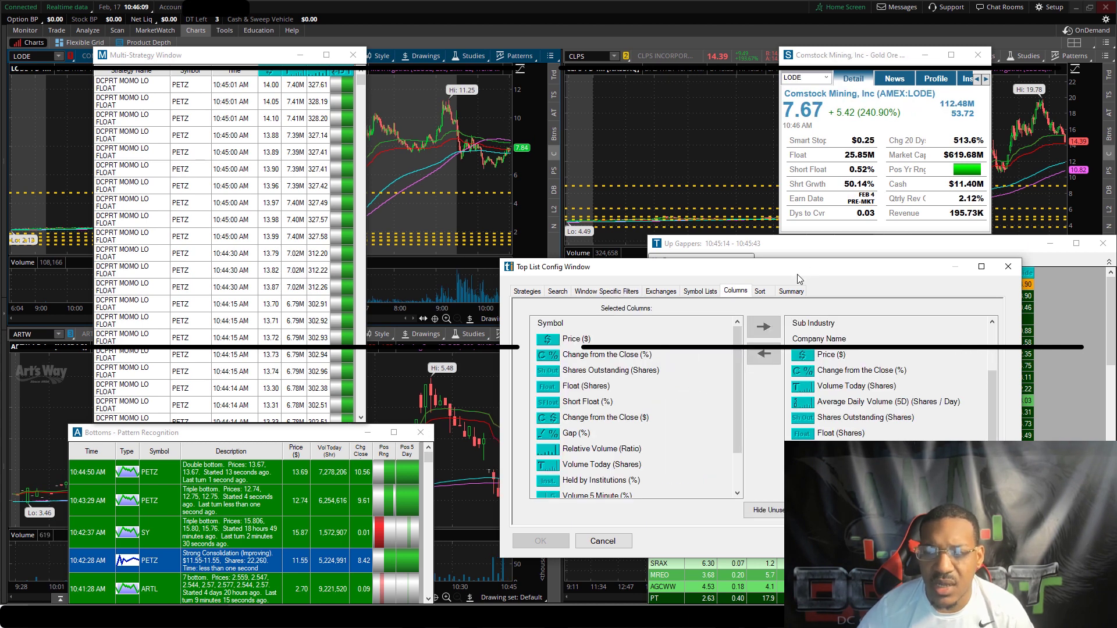
drag(798, 275, 684, 351)
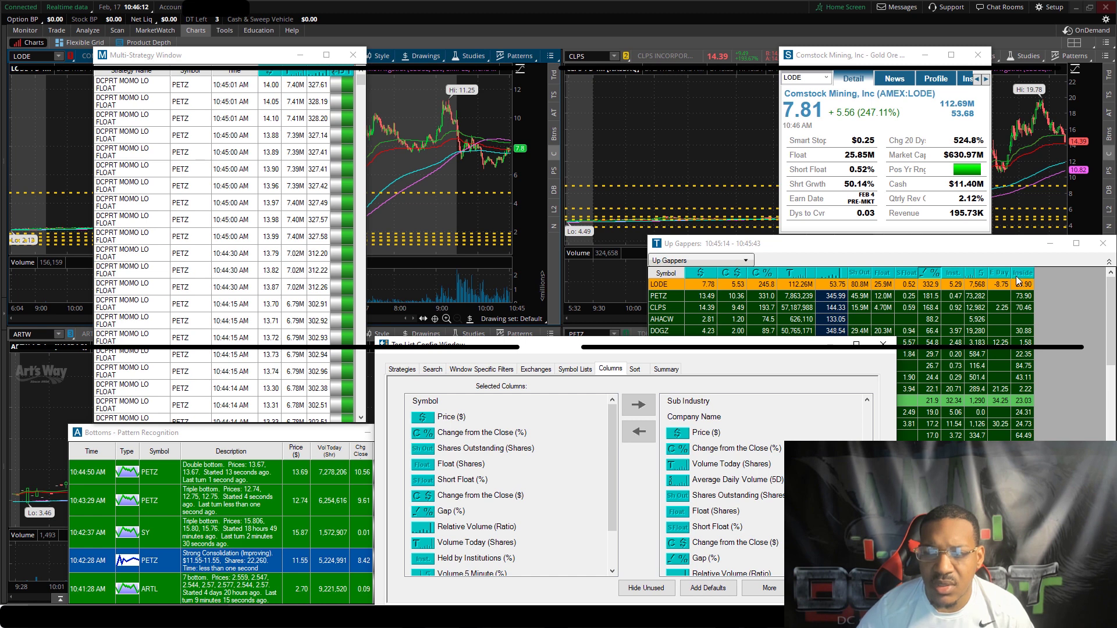
key(Down)
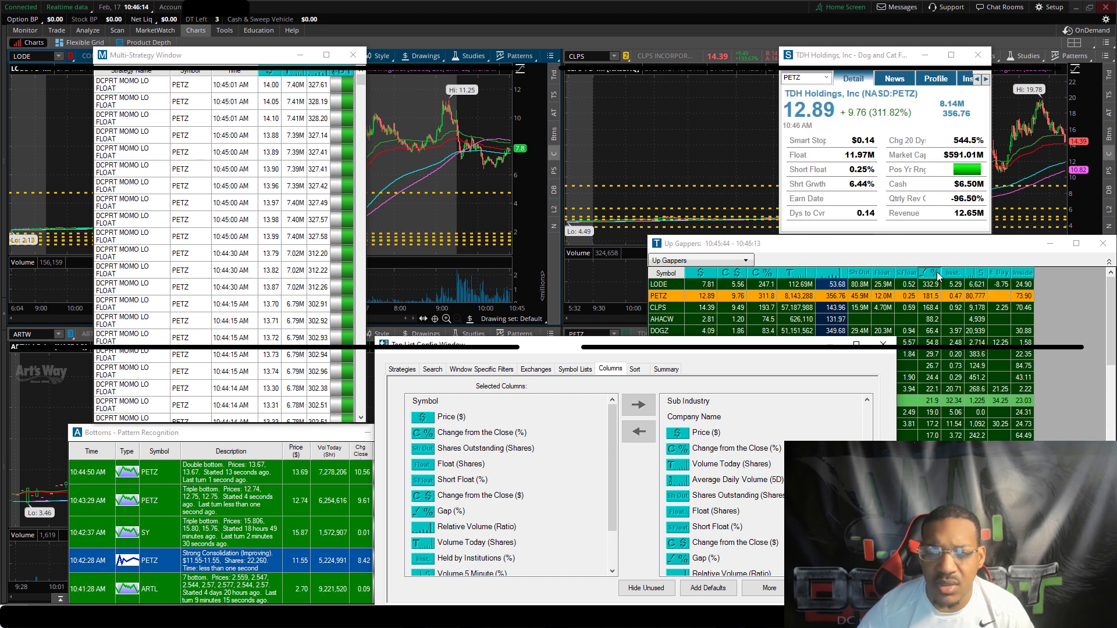
drag(649, 353, 752, 242)
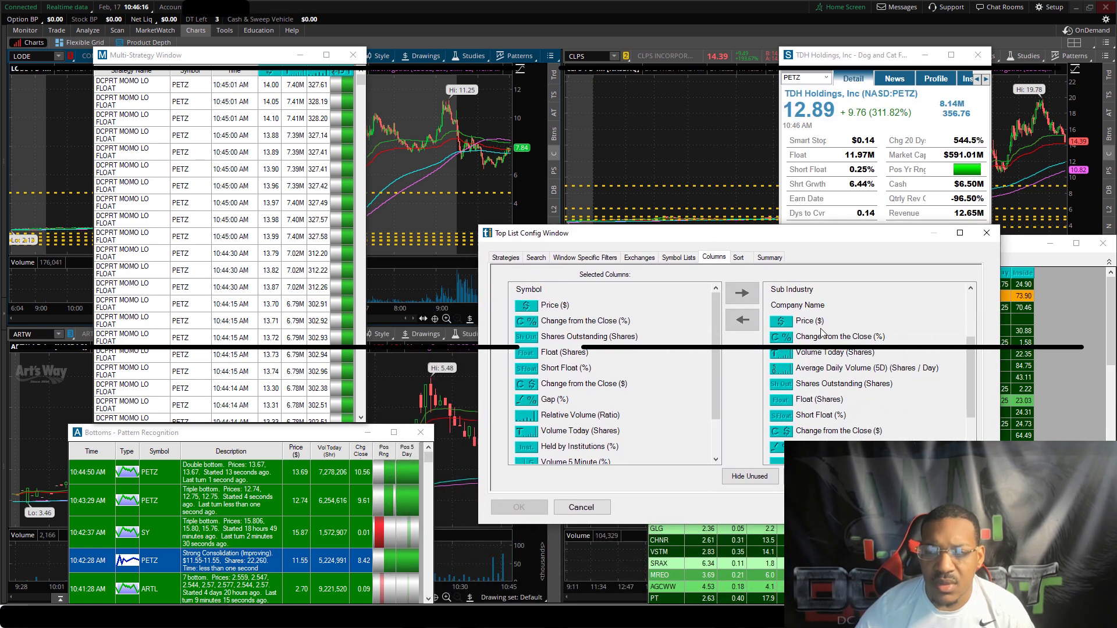
scroll(817, 344, up, 2)
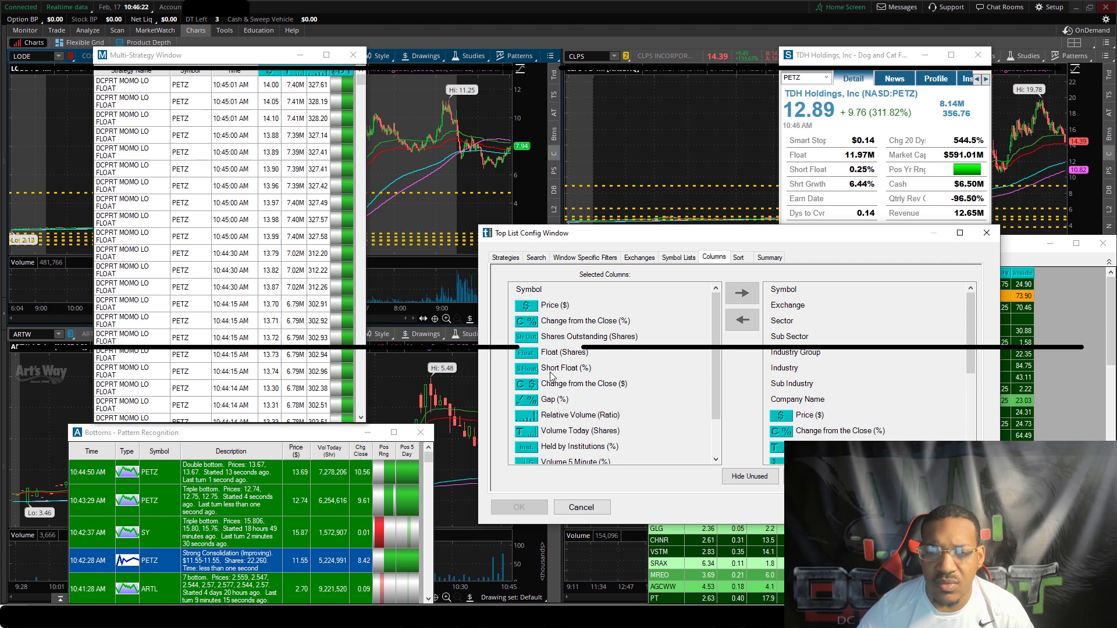
scroll(552, 406, down, 1)
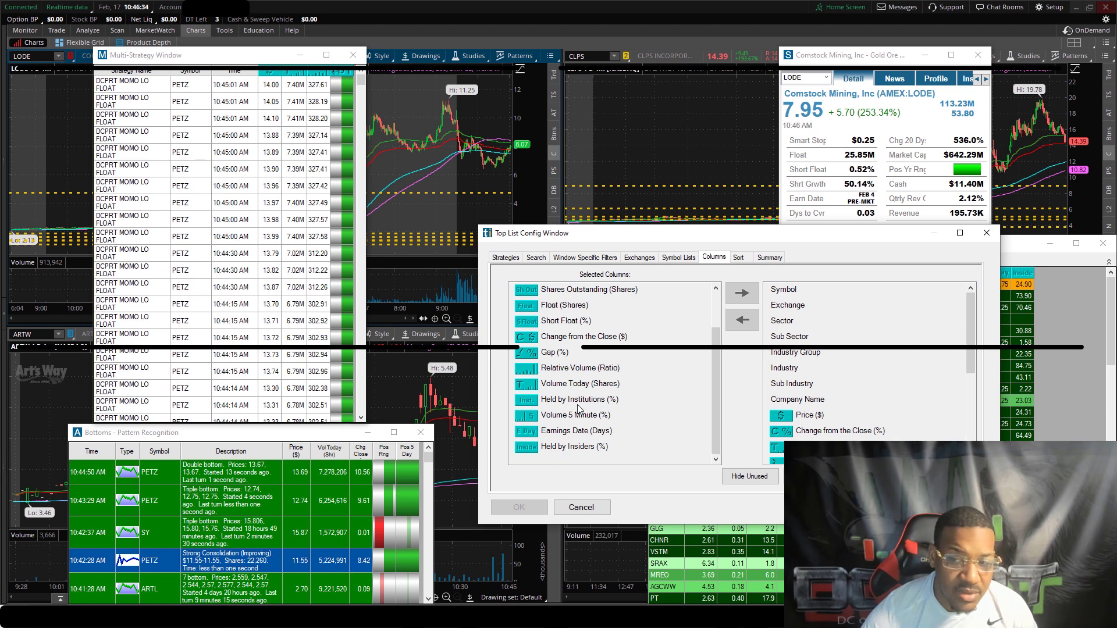
scroll(579, 409, up, 1)
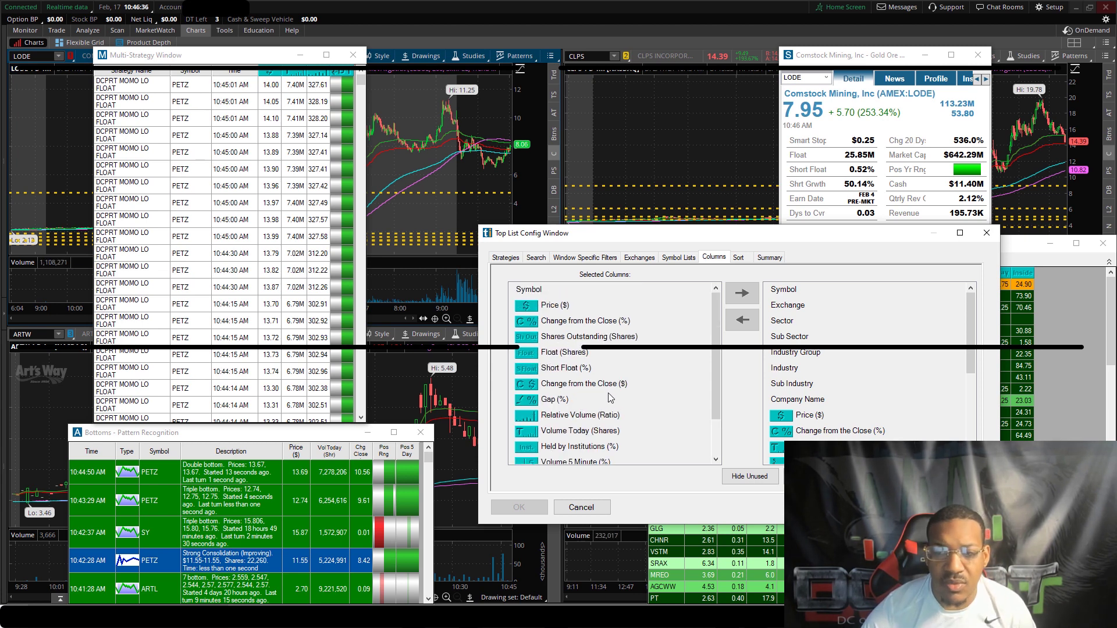
scroll(587, 402, down, 1)
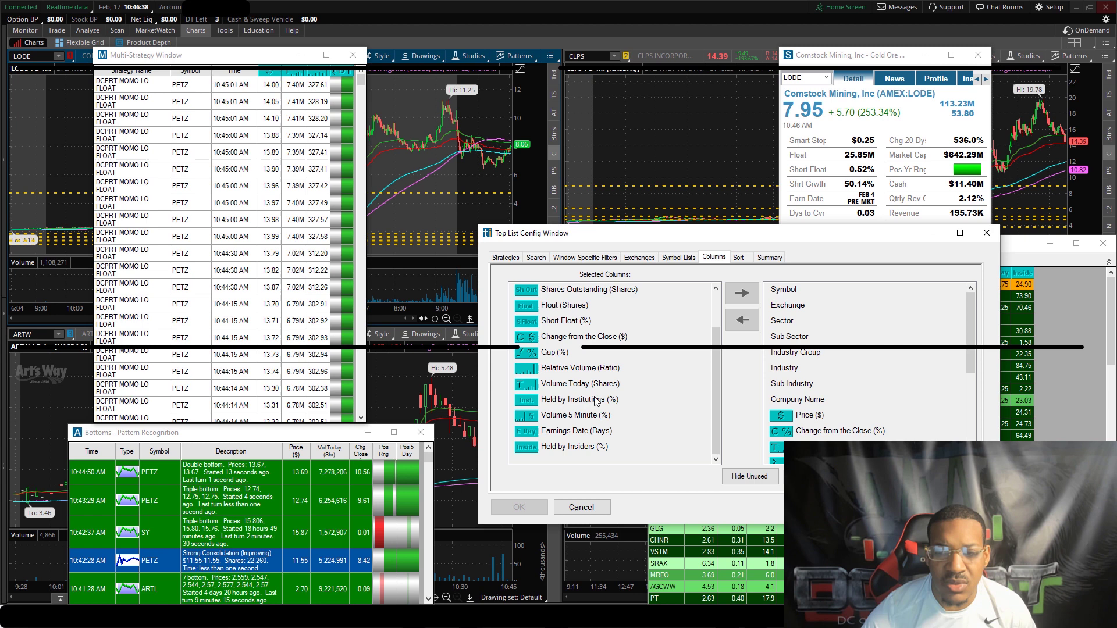
scroll(588, 401, up, 1)
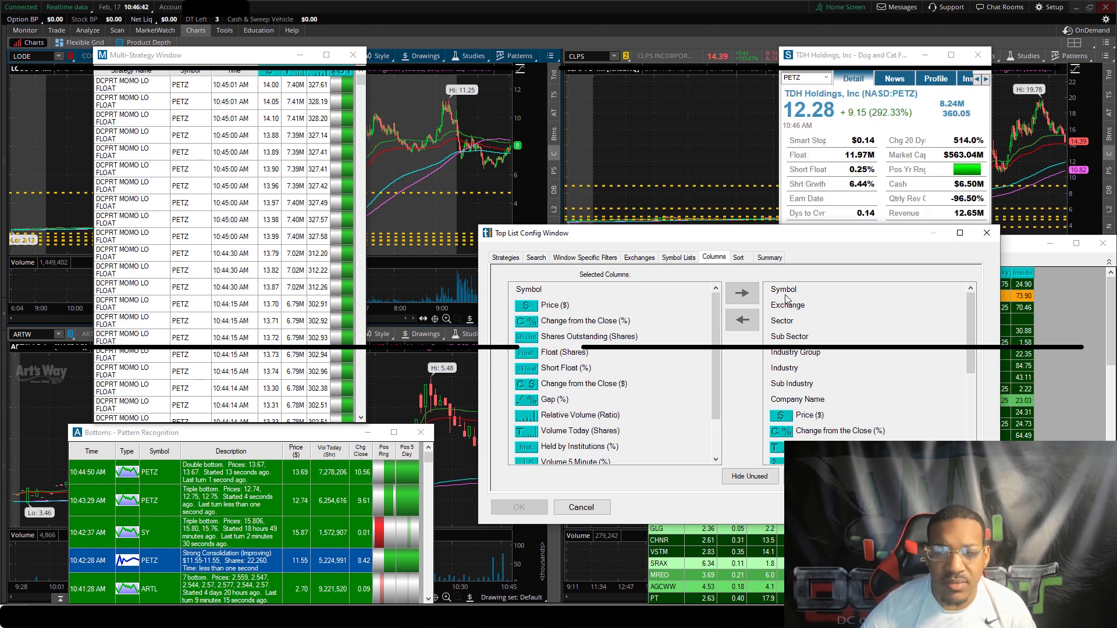
Close the config window, sort Up Gappers by Gap % descending, and load LODE (8.02, +256.44%).
click(983, 234)
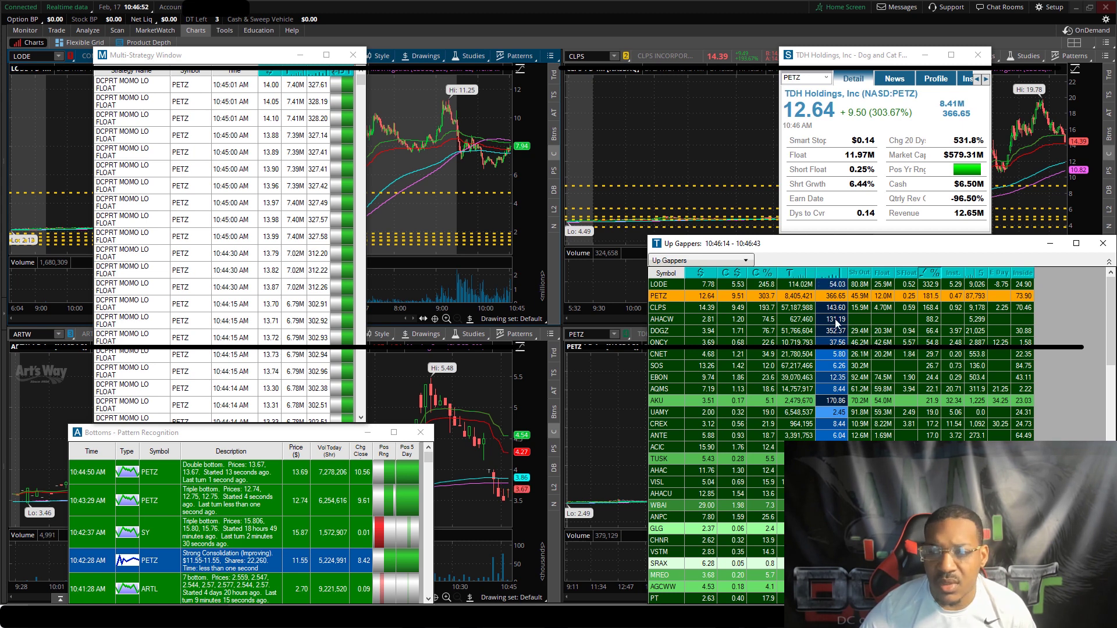
click(747, 308)
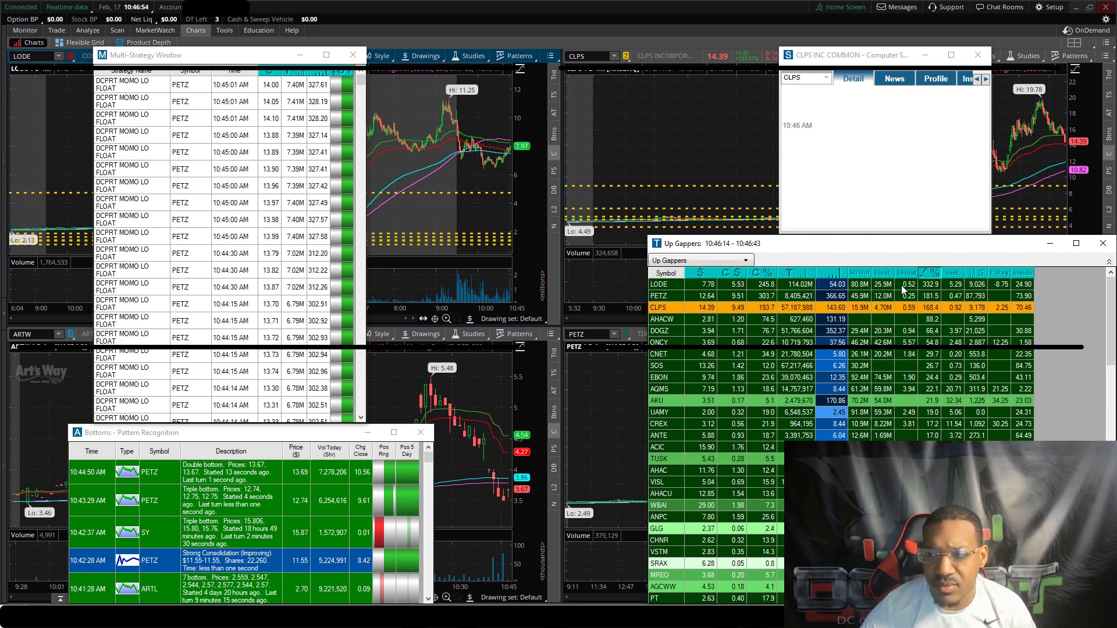
click(933, 277)
click(933, 278)
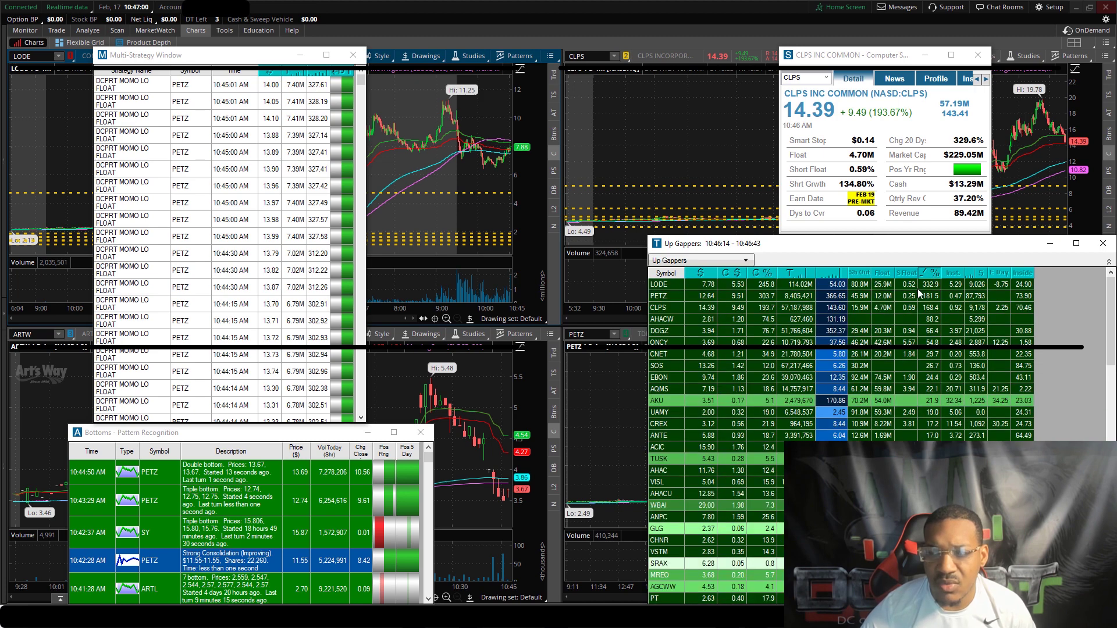
click(674, 288)
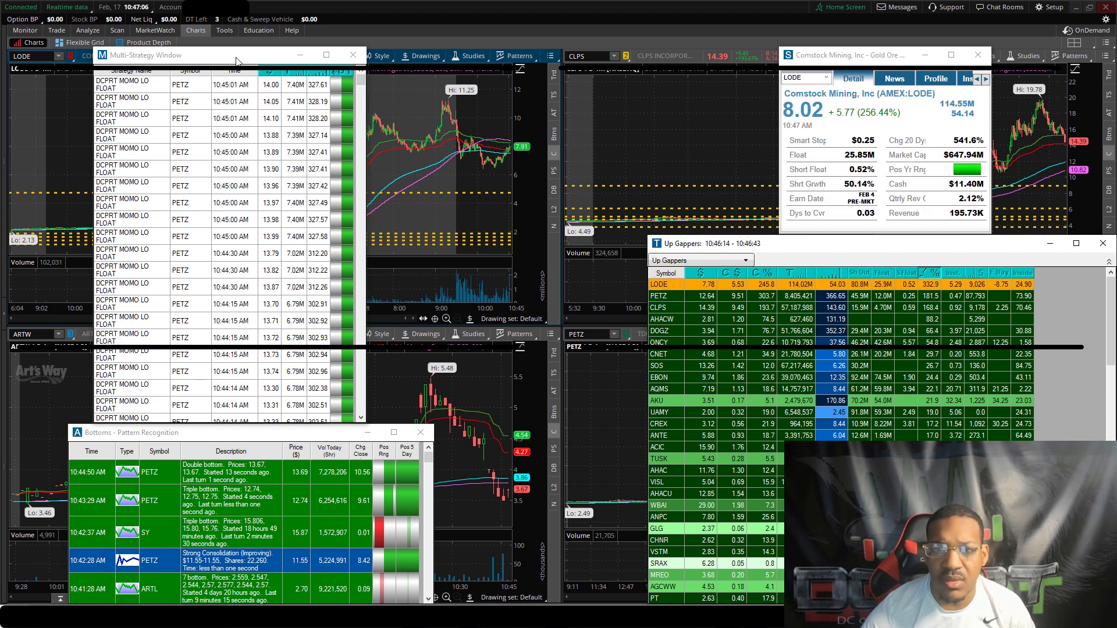
Move the Multi-Strategy window down to uncover the LODE chart, then back to the upper left.
drag(235, 60, 287, 306)
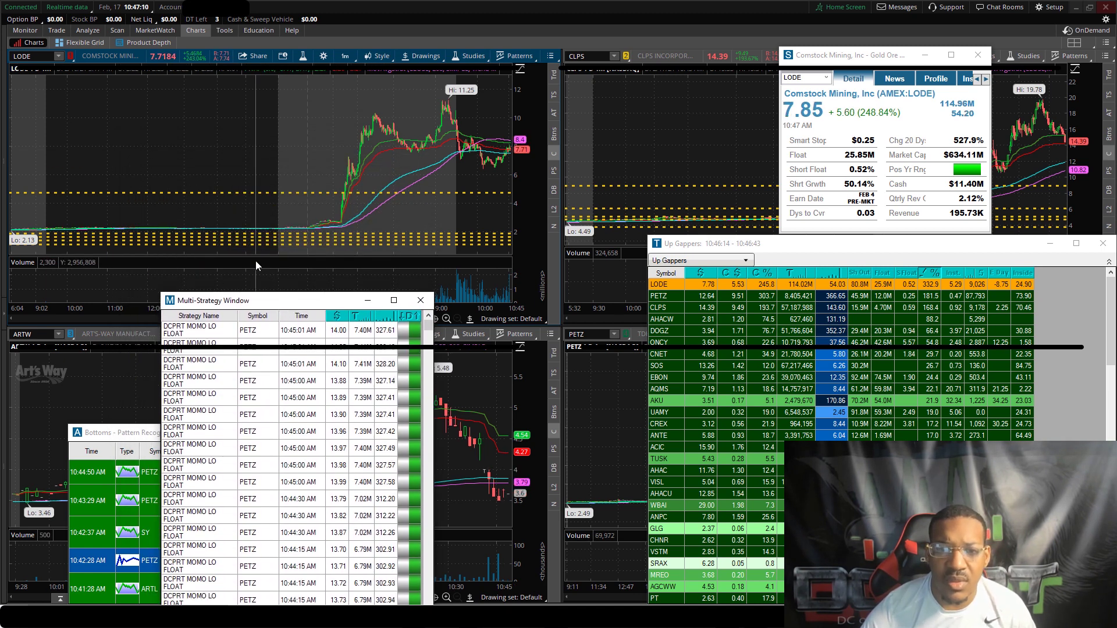
key(Down)
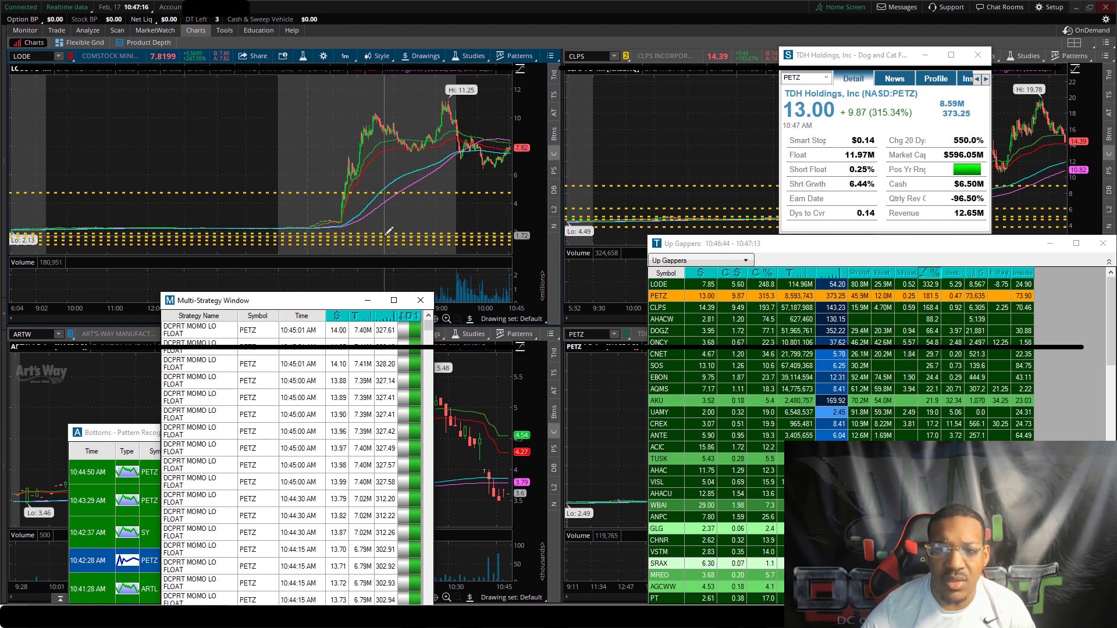
drag(340, 301, 318, 95)
key(Down)
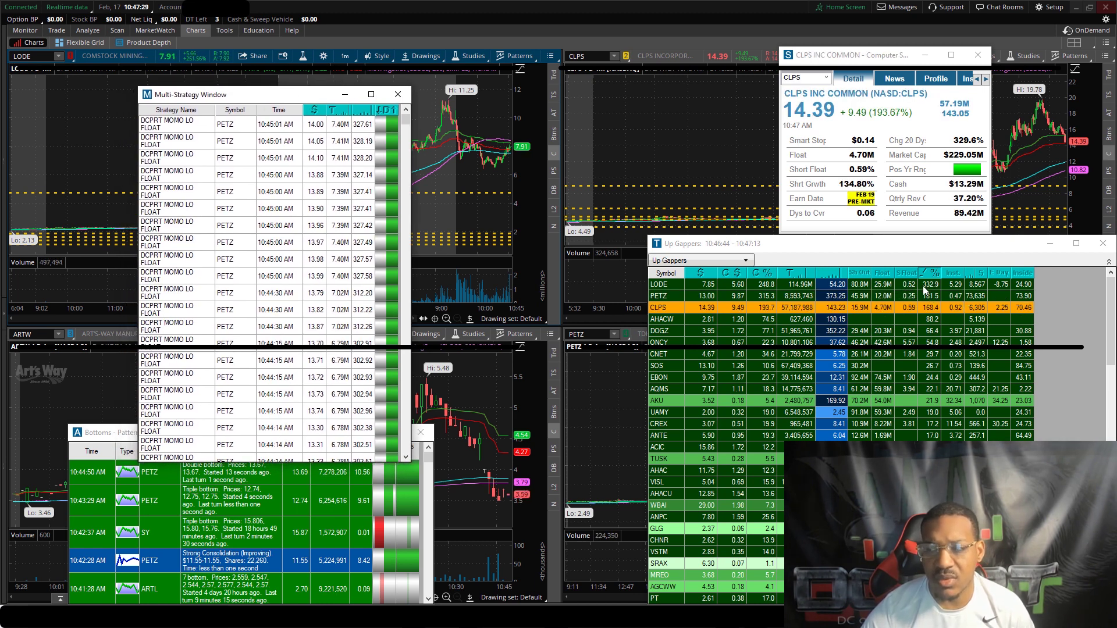
click(925, 285)
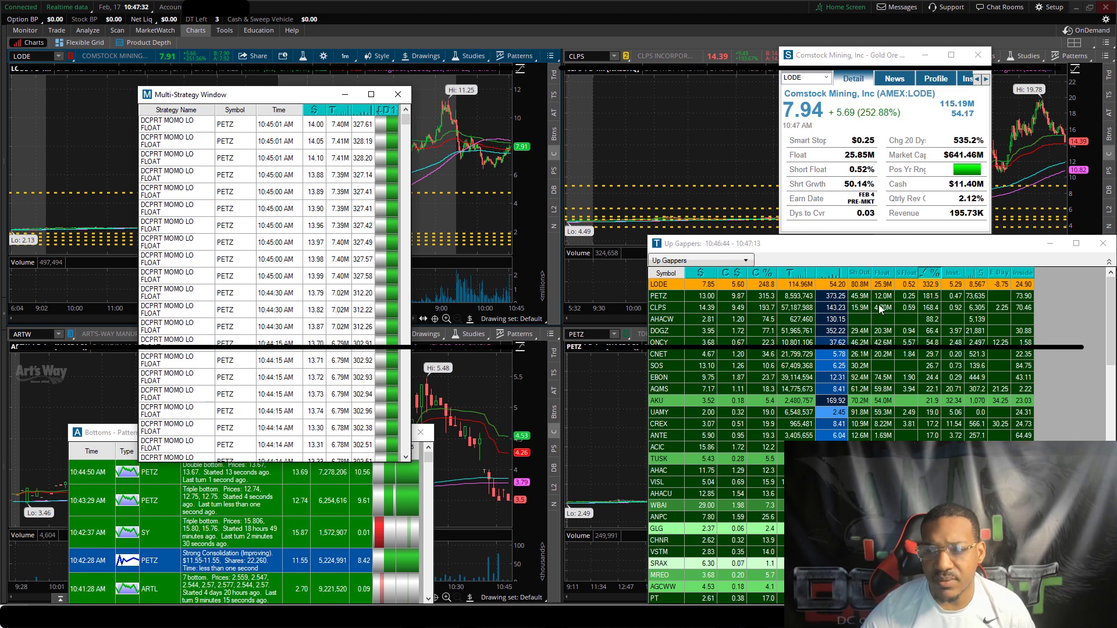
Sort Up Gappers by percent change, largest first, putting PETZ on top.
click(764, 273)
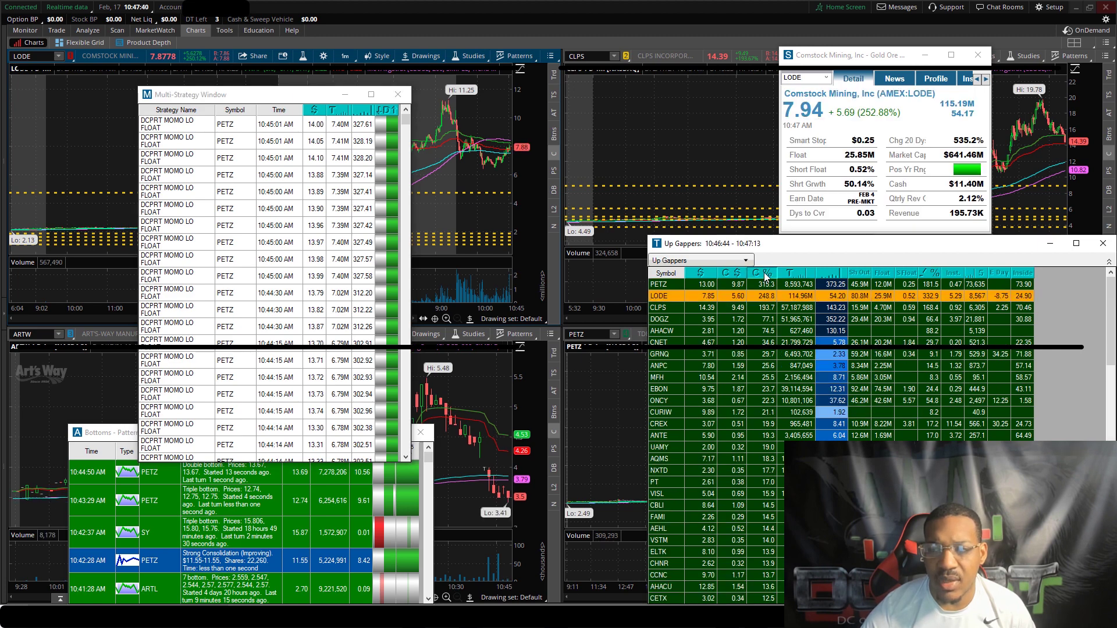
click(765, 274)
click(763, 274)
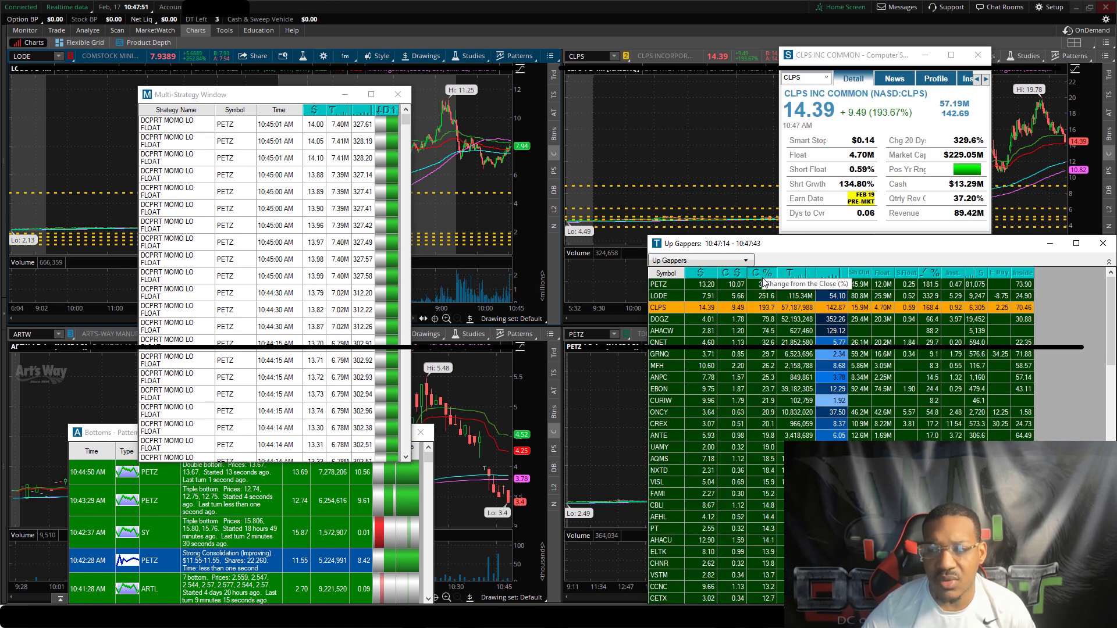
click(929, 278)
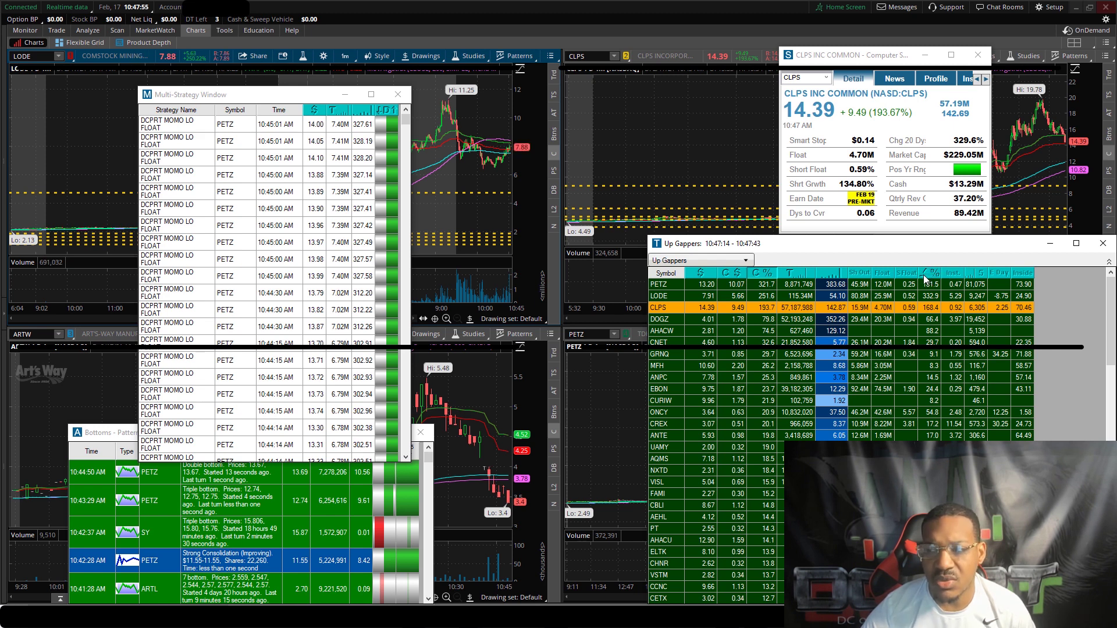
Open Configure Your Strategy, expand Gaps (Up Gappers, Down Gappers, Gappers > 4%), and select PETZ.
drag(274, 95, 296, 91)
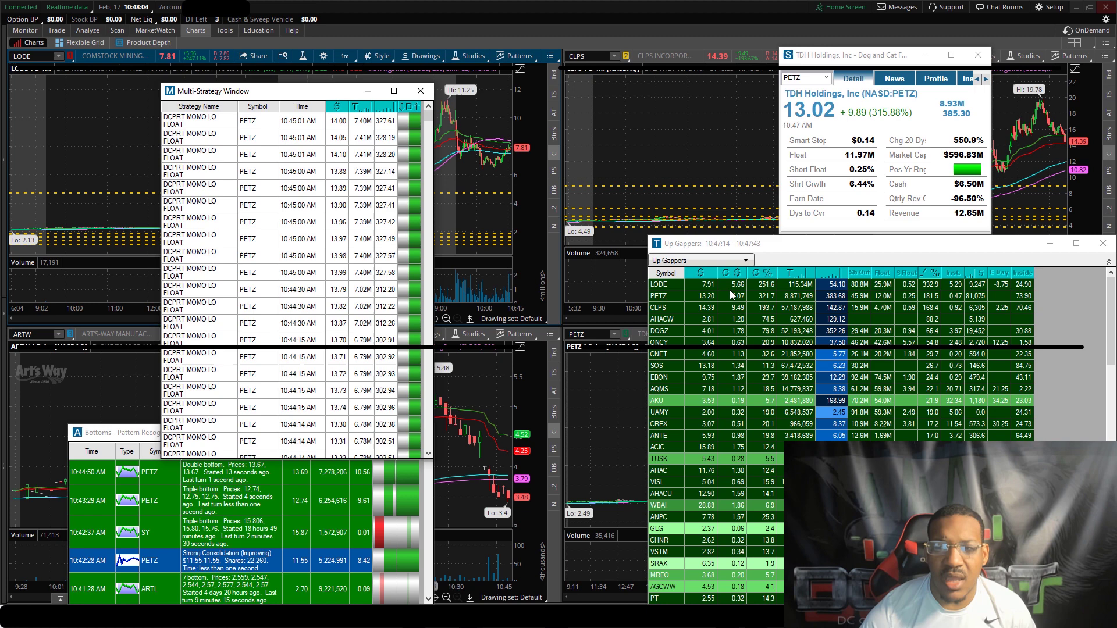
click(735, 261)
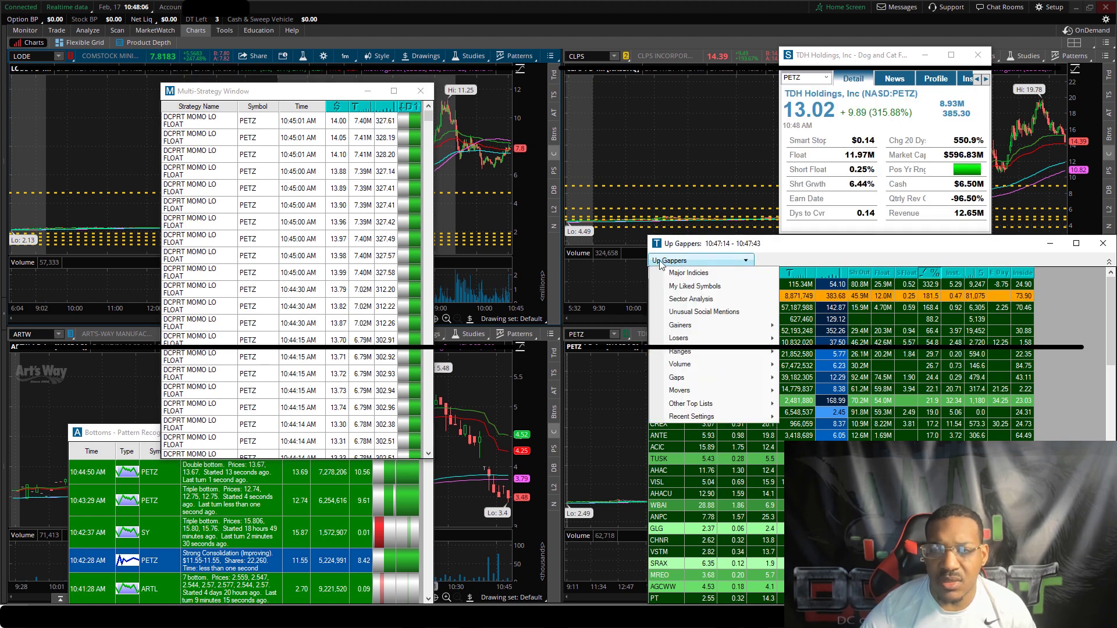
click(723, 329)
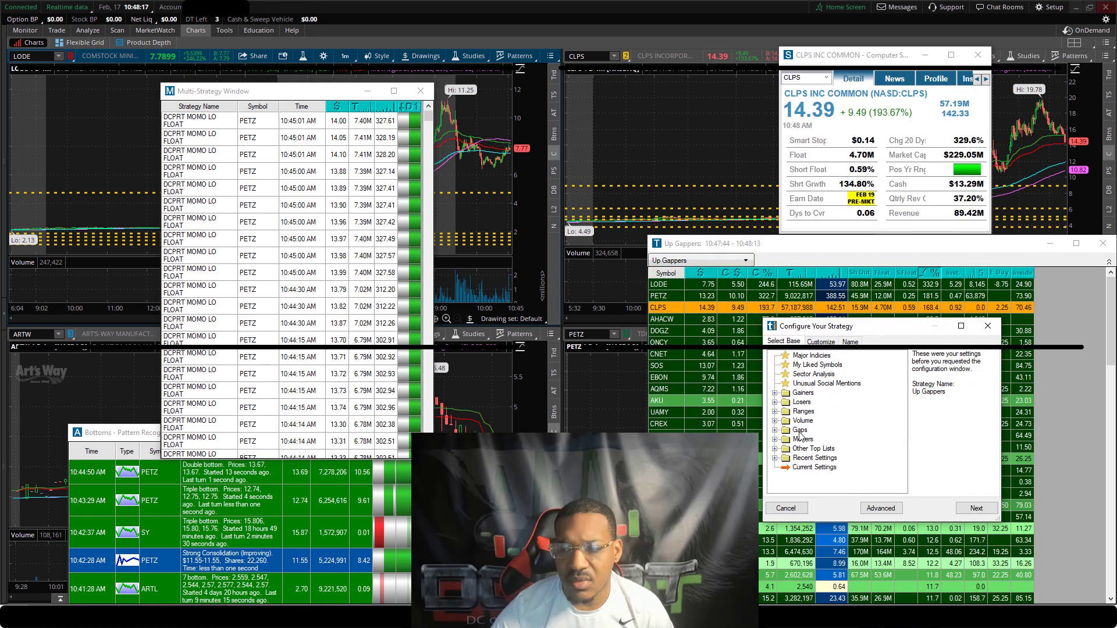
double_click(796, 432)
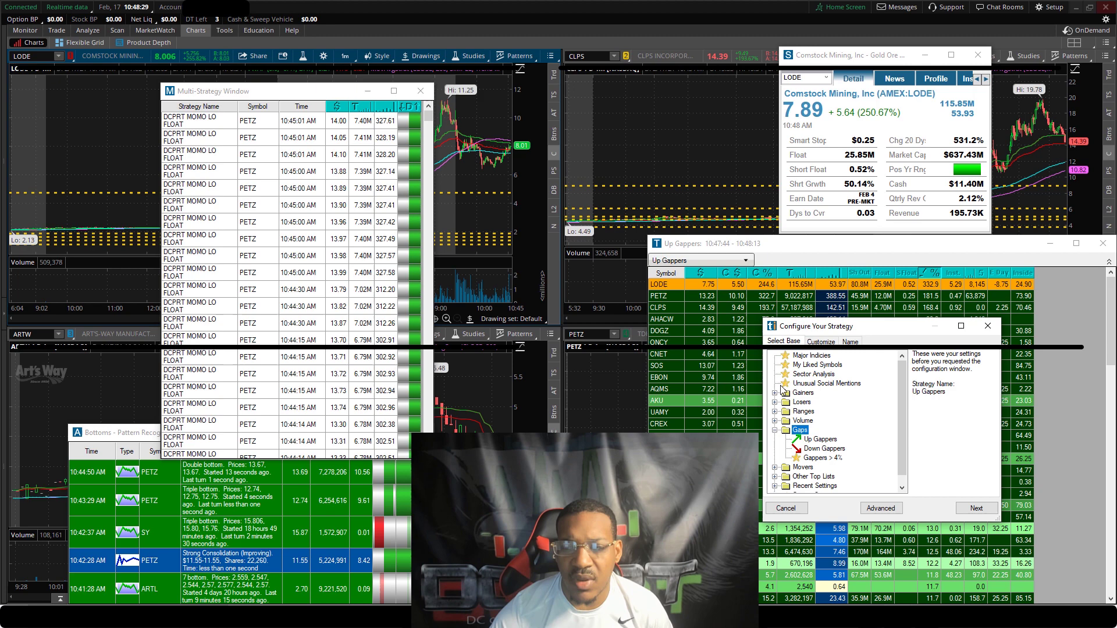
click(659, 296)
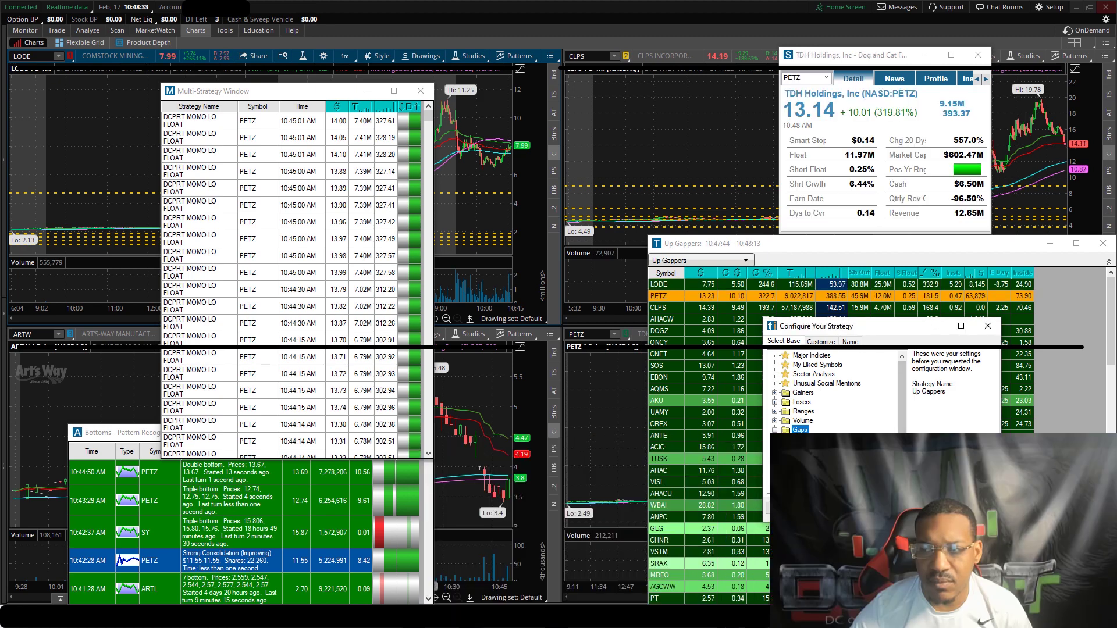
Open and close the strategy list, then move the Trade Ideas main bar into view.
click(713, 260)
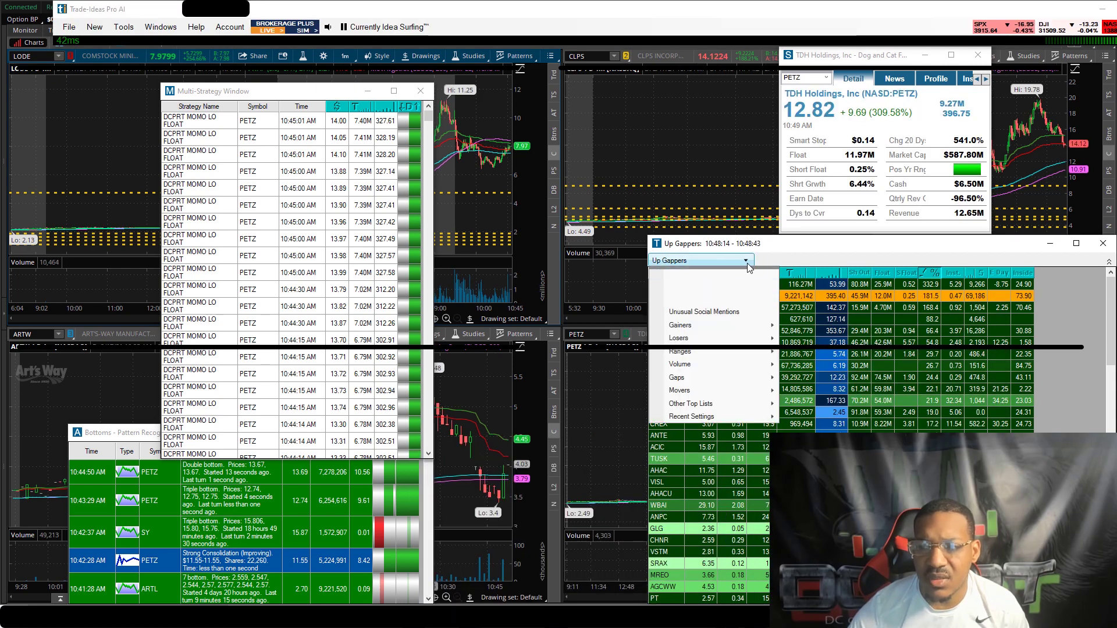
click(794, 250)
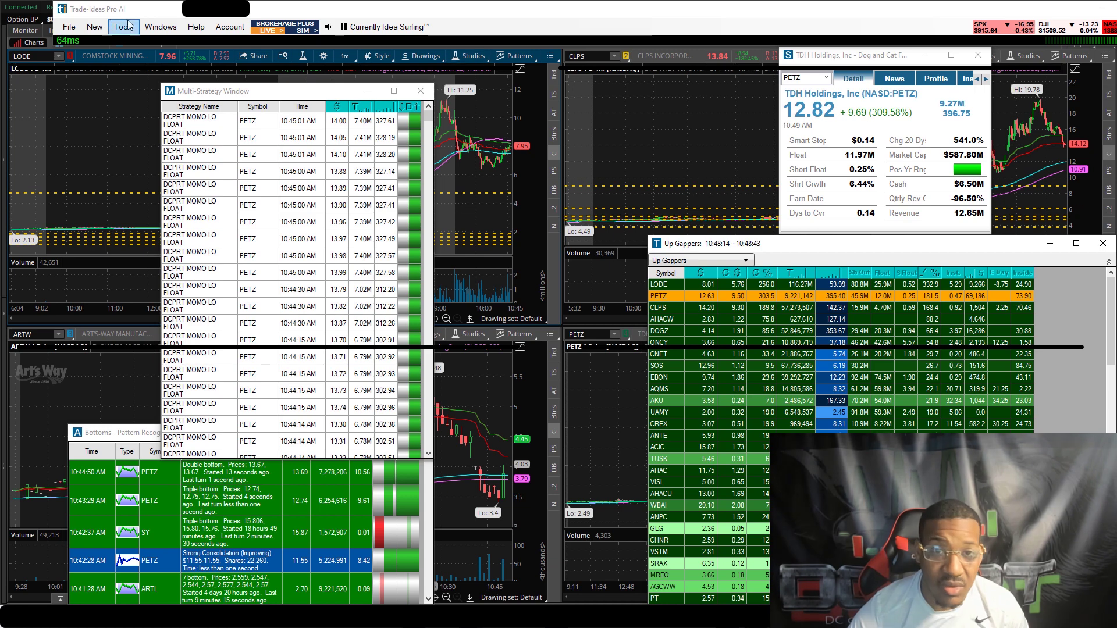
drag(176, 12, 124, 74)
Start a new Top List Window, pick Gaps > Up Gappers, then cancel the setup.
click(42, 88)
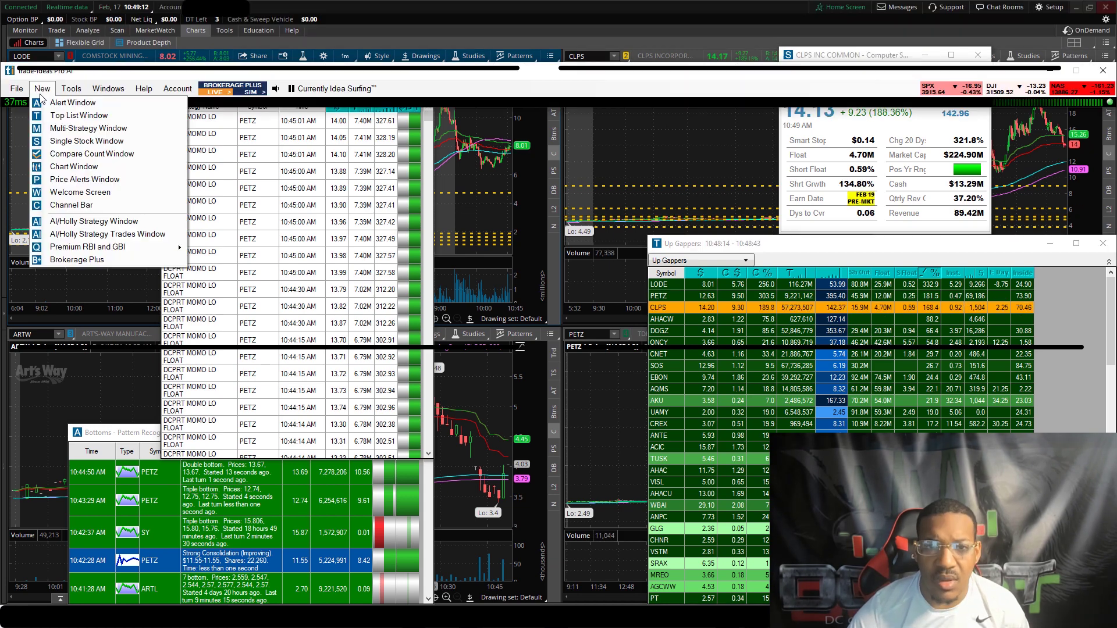
click(57, 125)
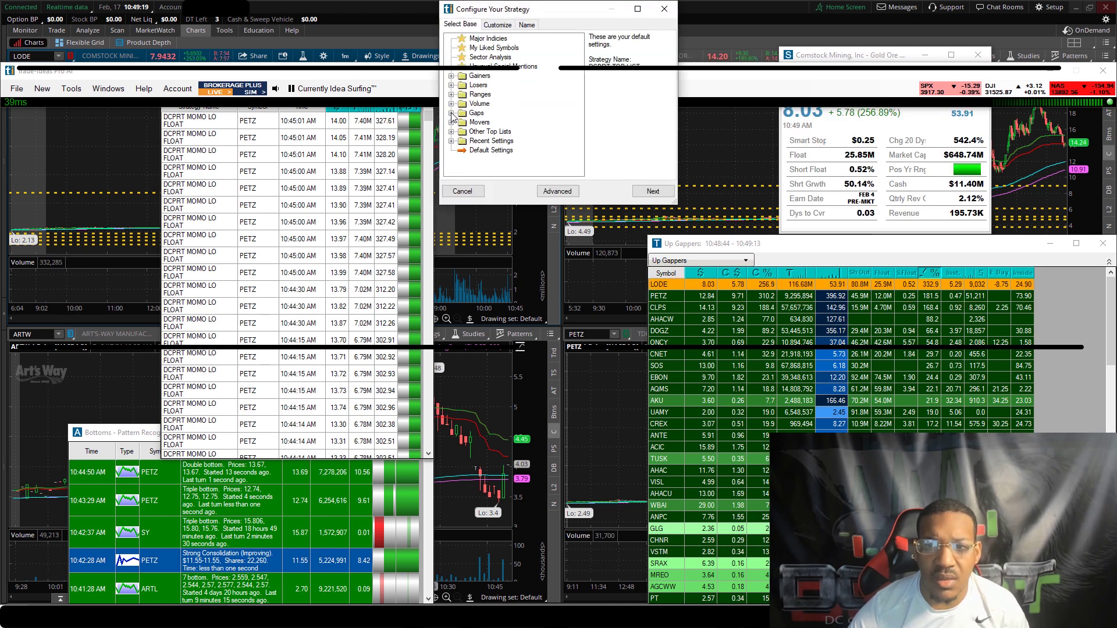
click(451, 114)
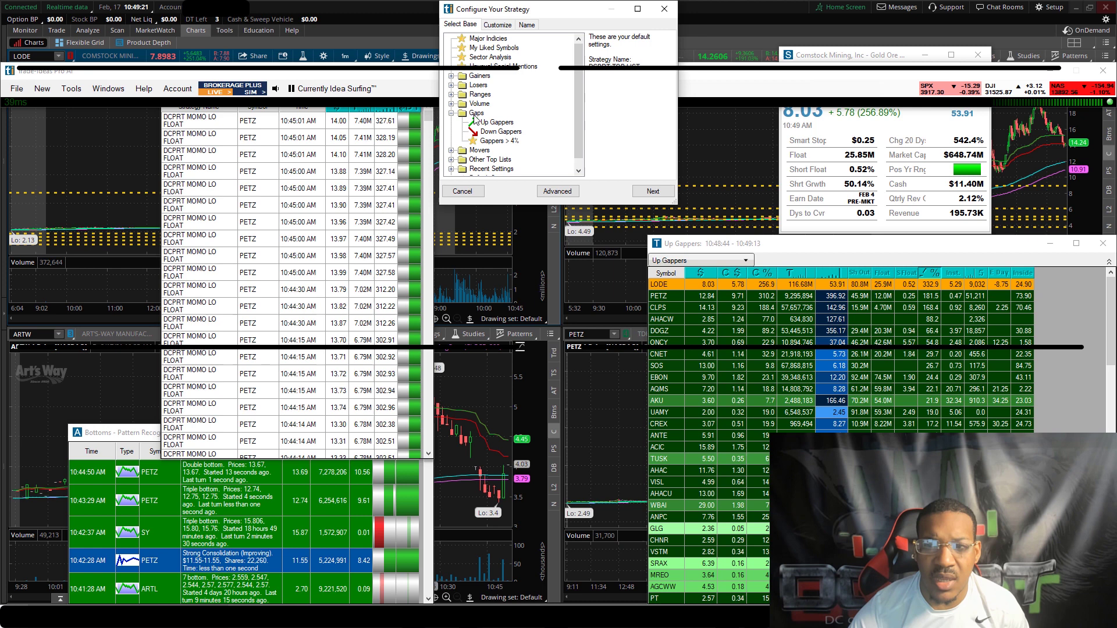
click(498, 123)
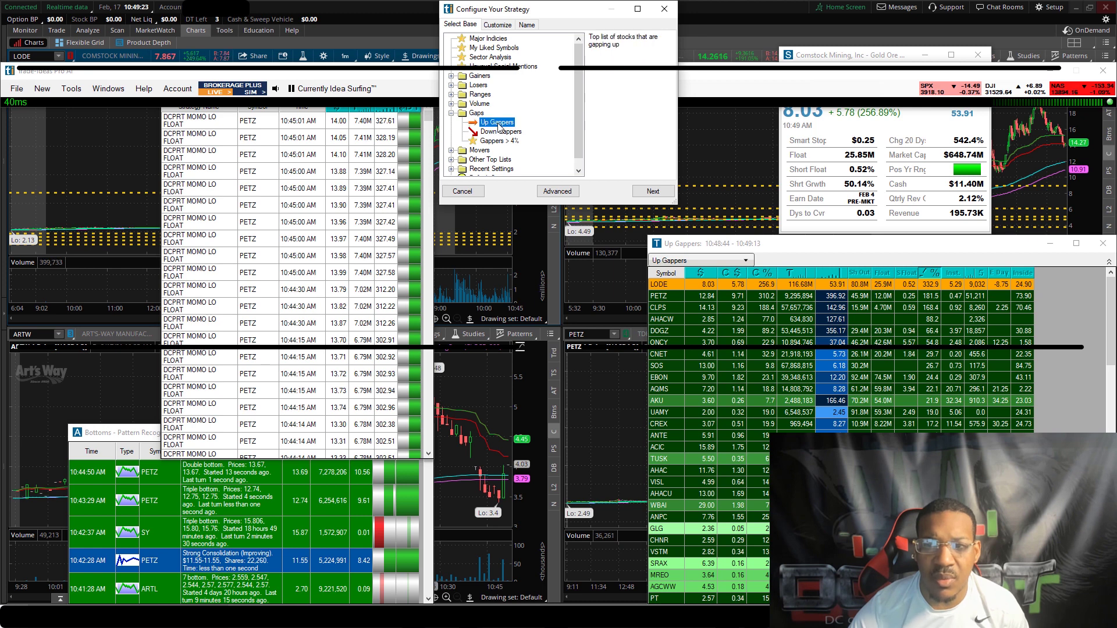
click(462, 191)
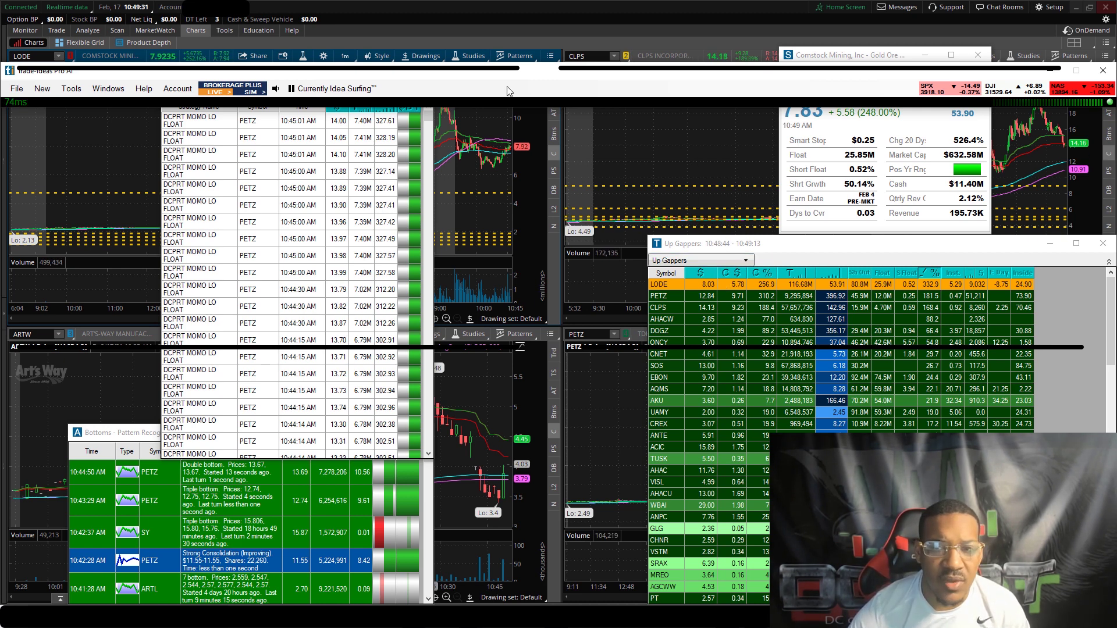
Reposition the main bar and detail window, then set the detail window's ticker to LODE.
drag(512, 73, 512, 11)
drag(829, 60, 831, 60)
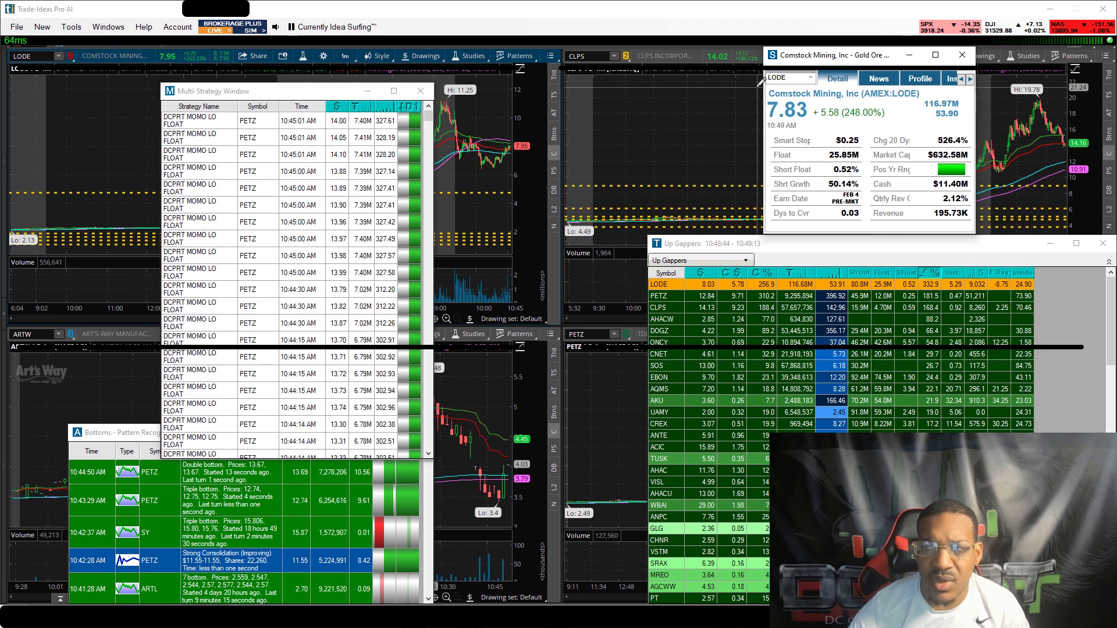
click(787, 80)
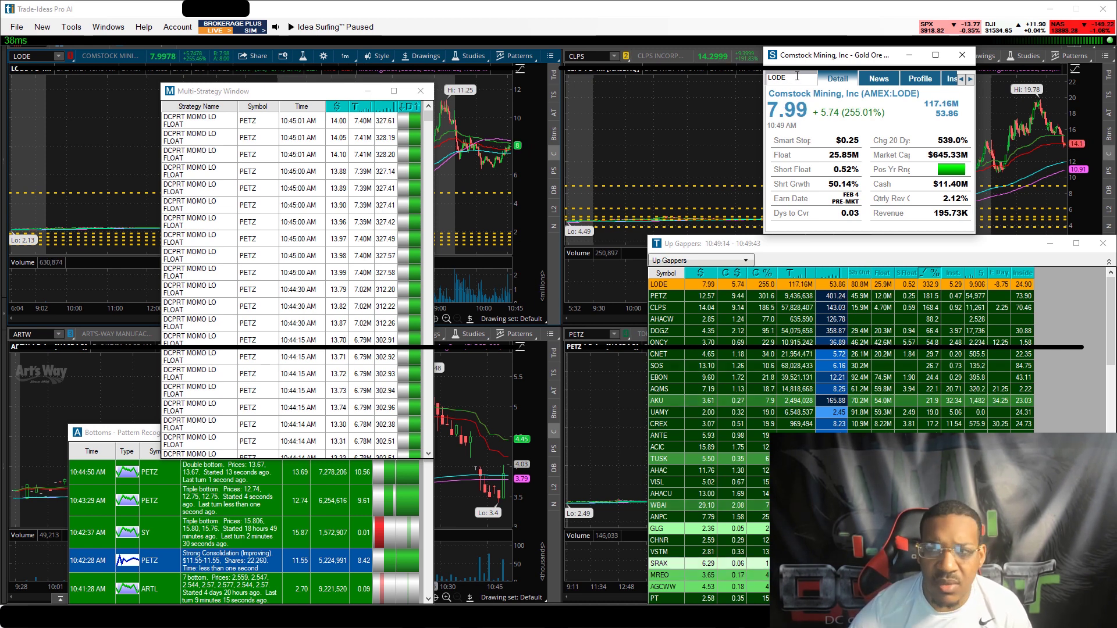
double_click(794, 75)
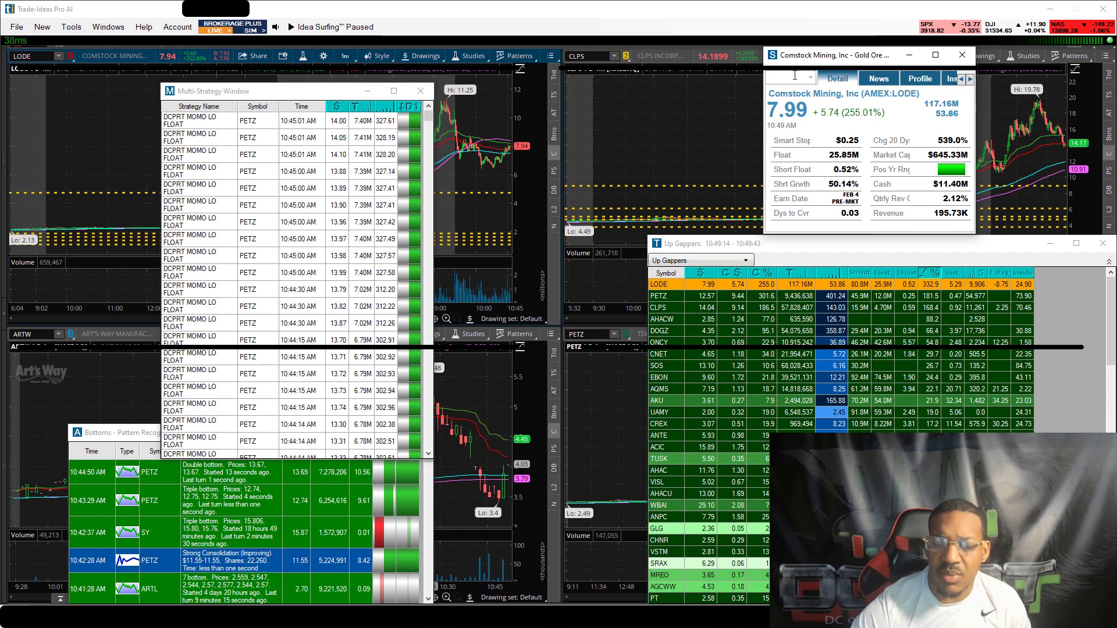
text(LODE)
key(Return)
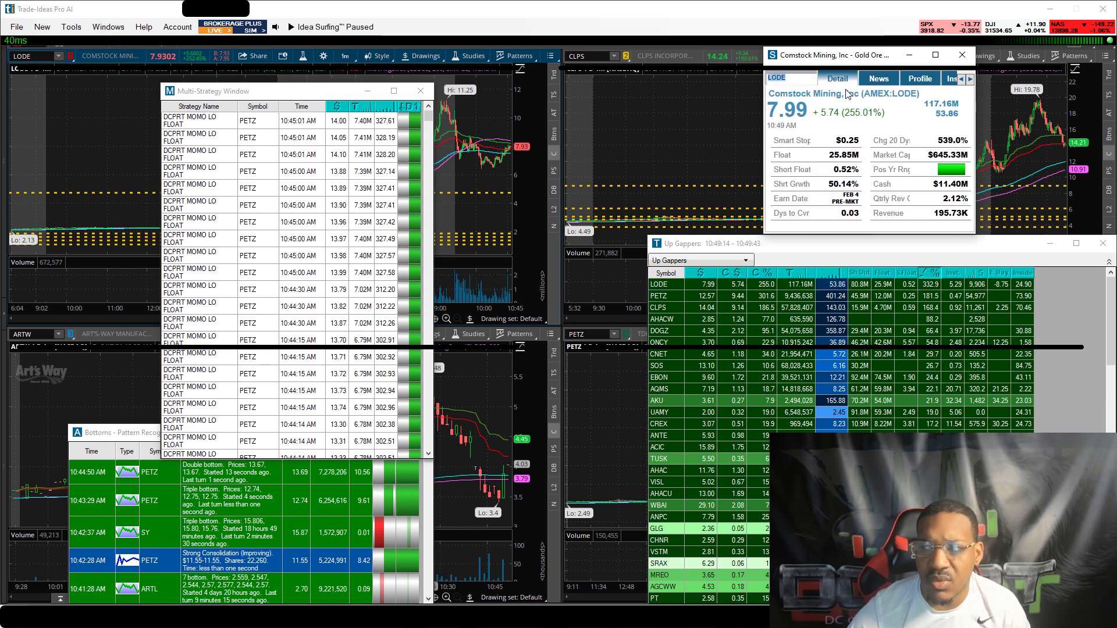
Cycle through Comstock Mining's Detail, Profile and Insiders tabs, ending on the News headlines.
click(887, 83)
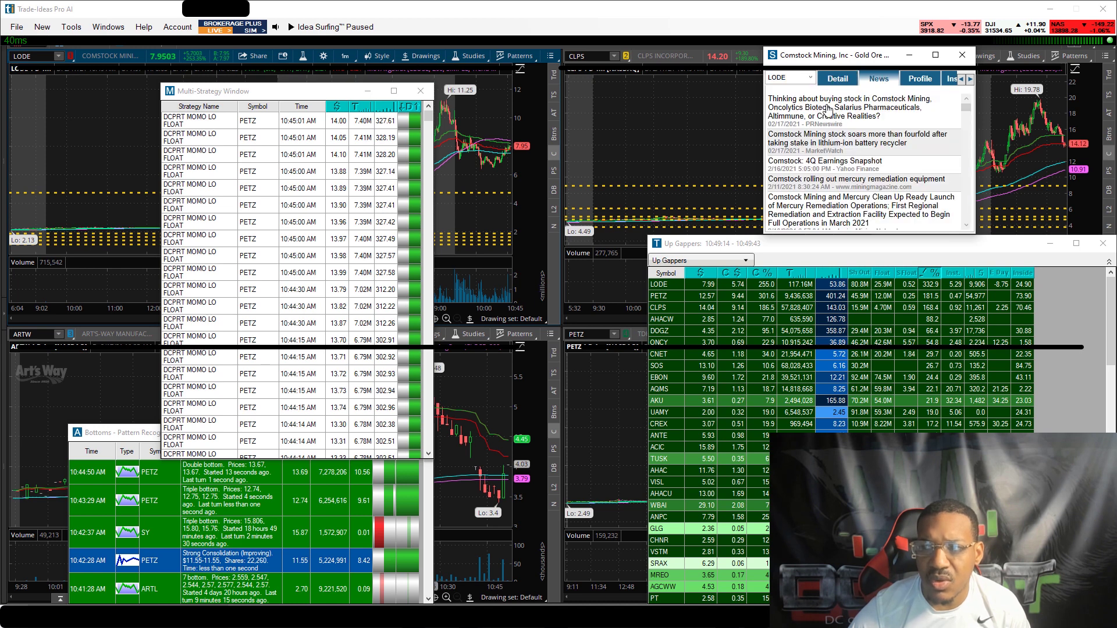
click(838, 80)
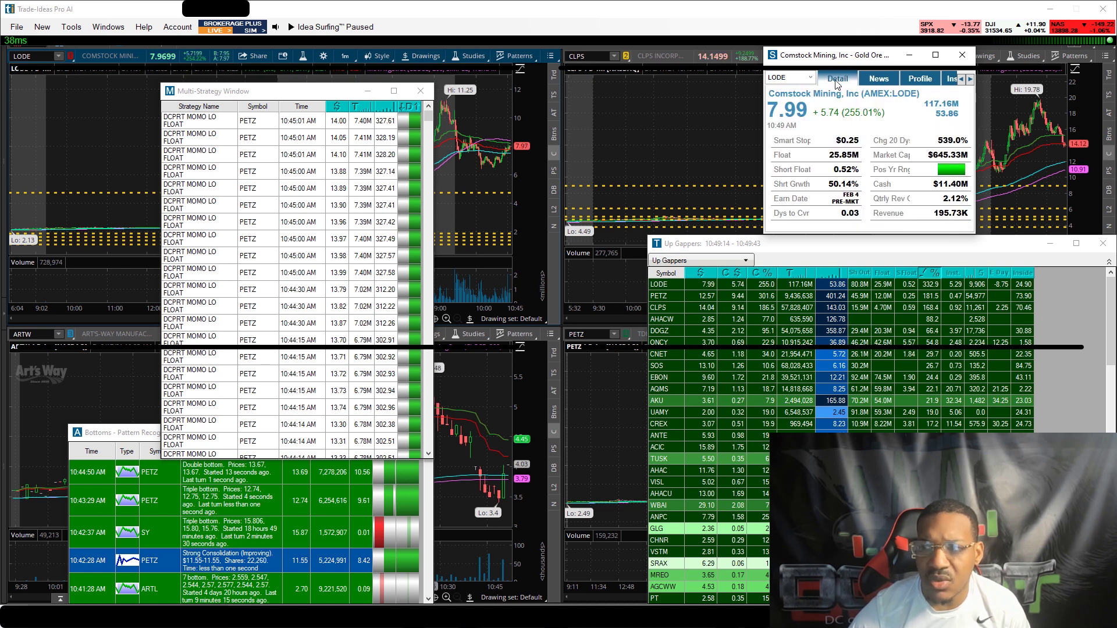
click(919, 82)
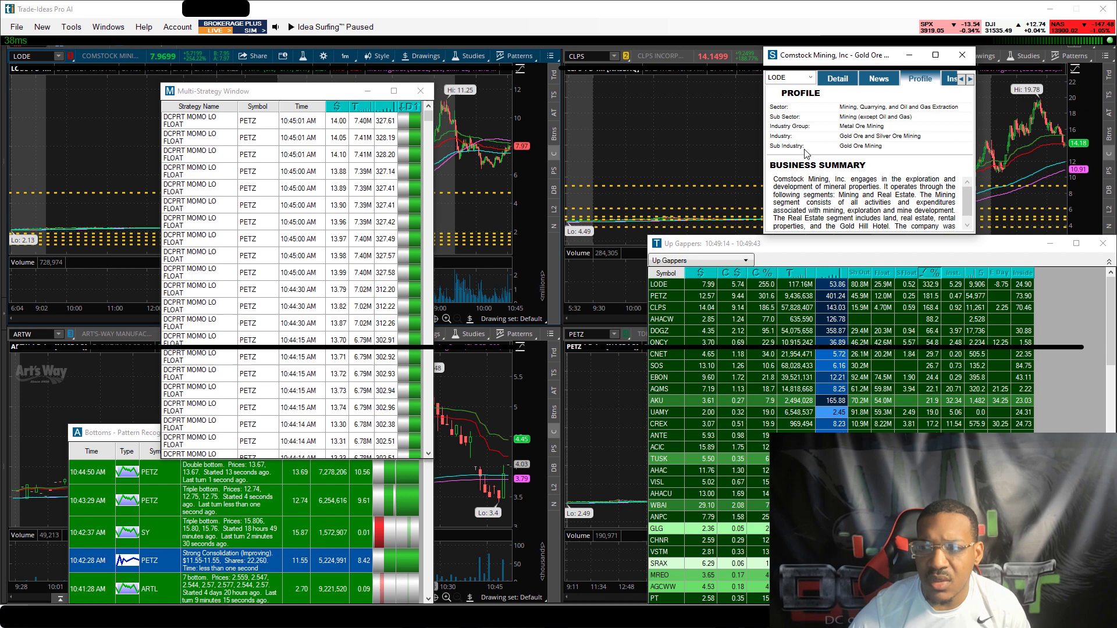
click(947, 86)
click(844, 84)
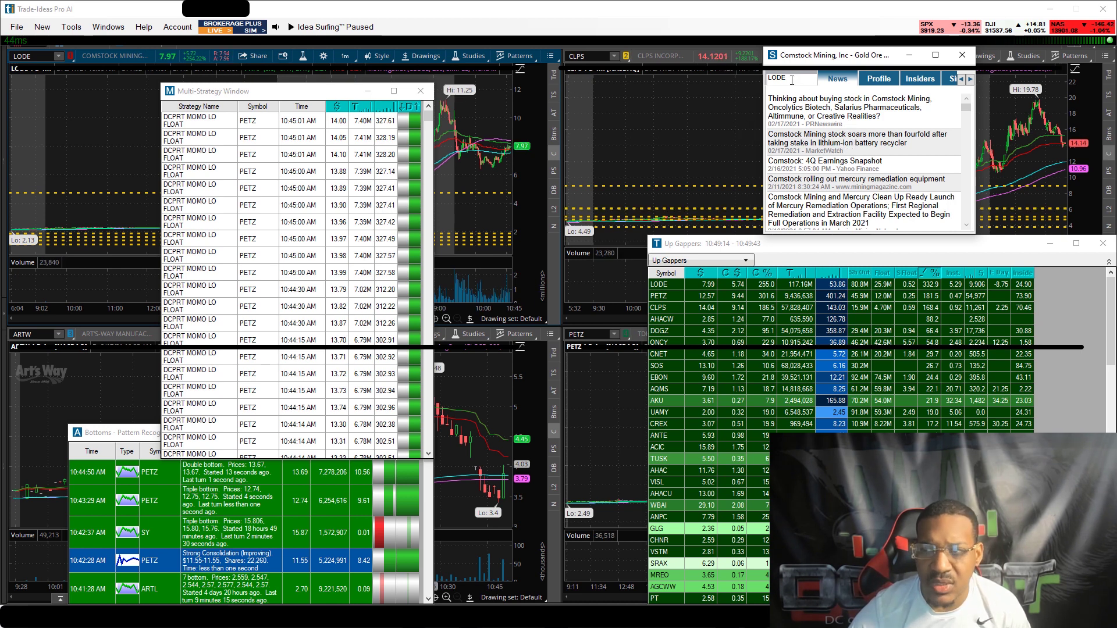
click(865, 85)
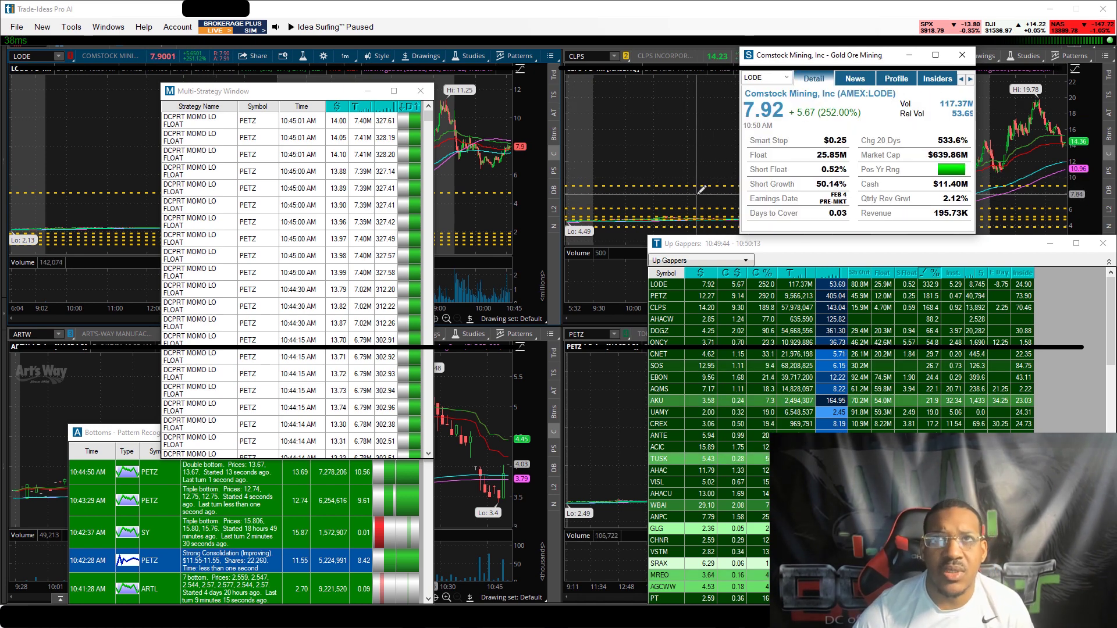
click(849, 79)
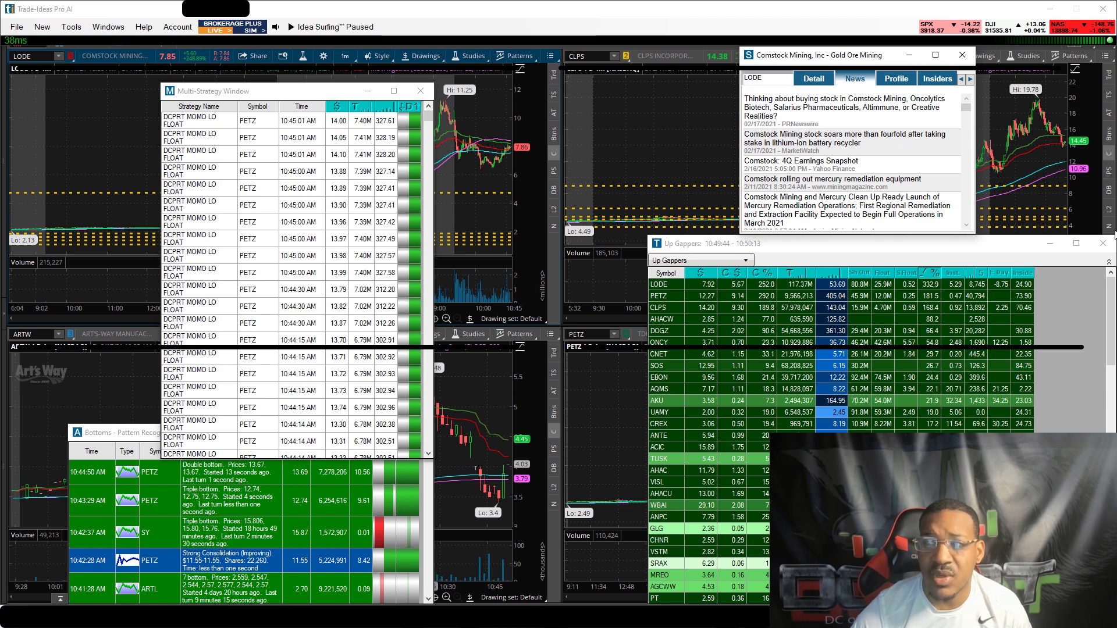
Keep Play Sound checked in the Multi-Strategy alert Actions, accept, then switch to the thinkorswim charts.
right_click(268, 95)
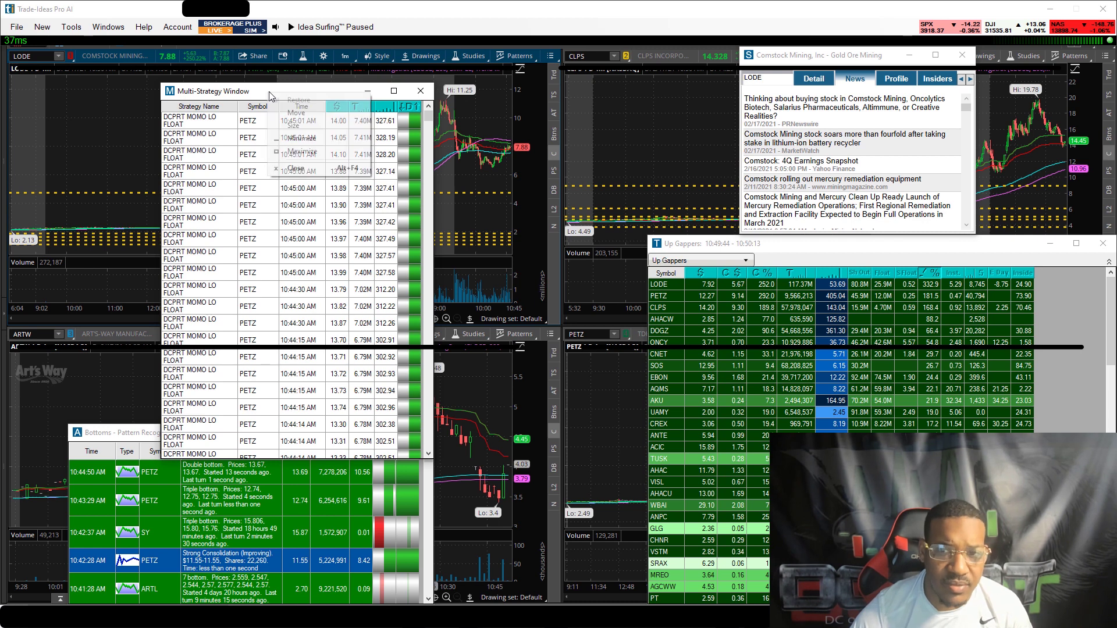
drag(224, 90, 225, 93)
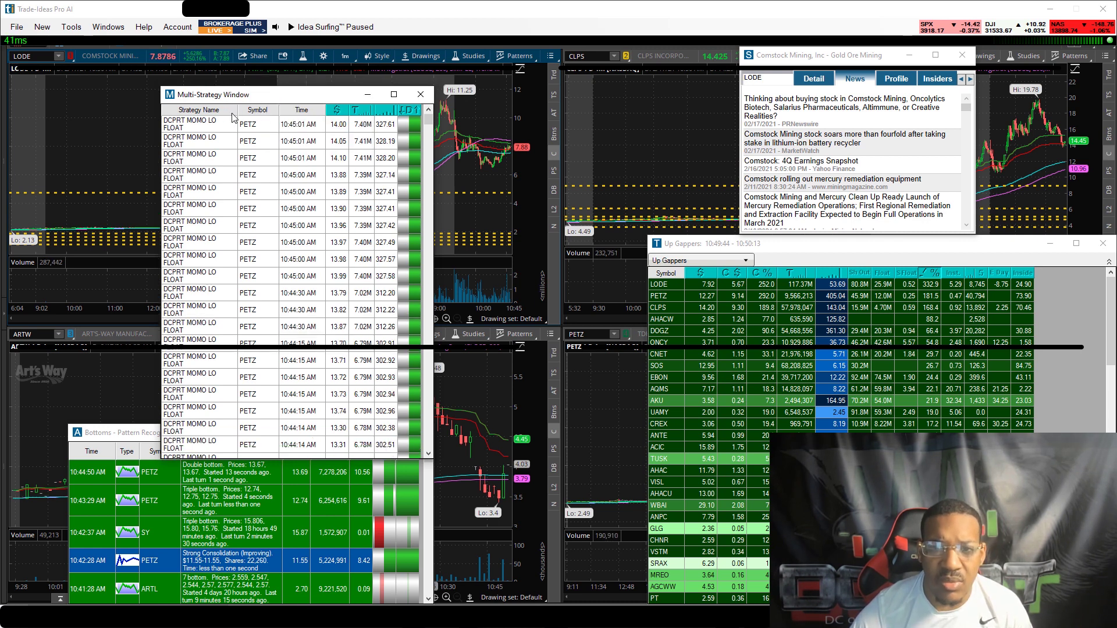
right_click(232, 118)
click(247, 239)
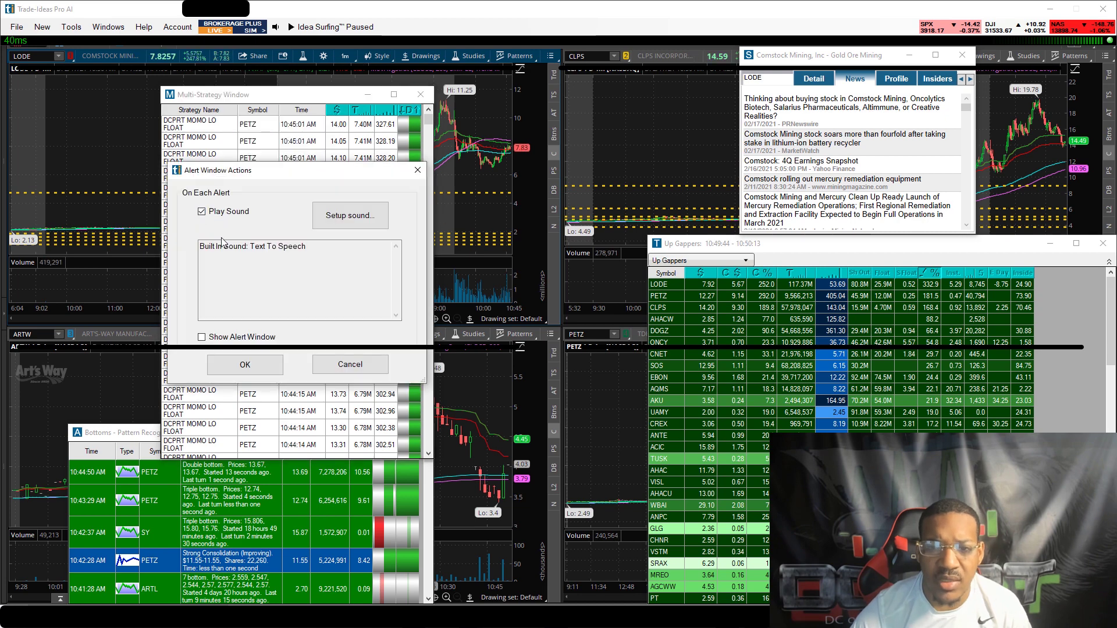
click(257, 363)
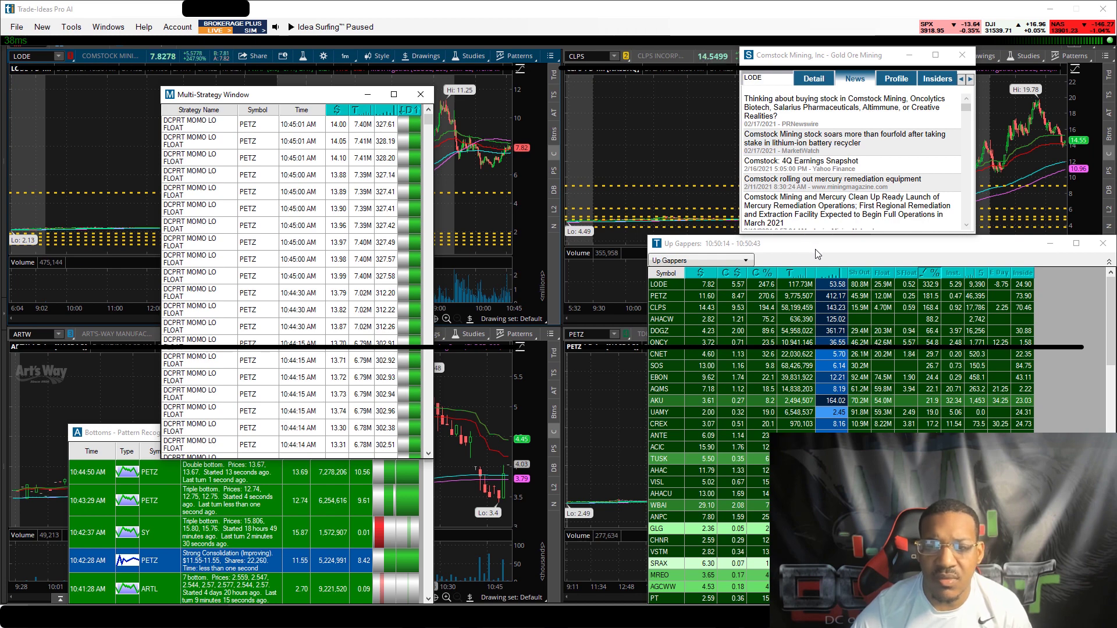
click(514, 100)
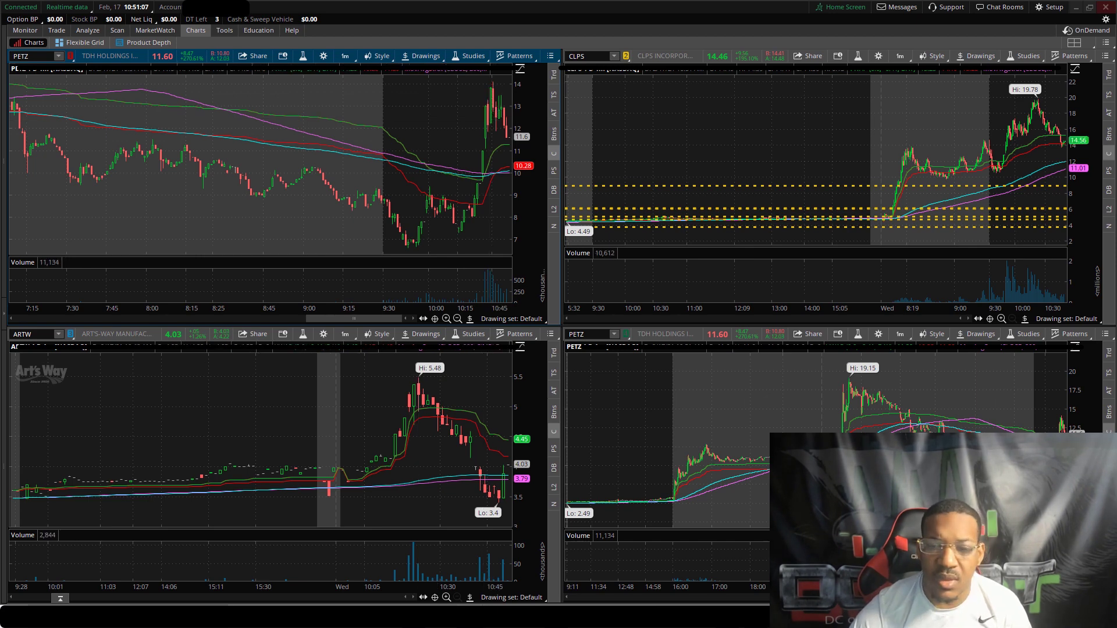
Restore the Multi-Strategy Window over the left charts and scroll its PETZ DCPRT MOMO LO FLOAT alerts.
mouse_move(762, 616)
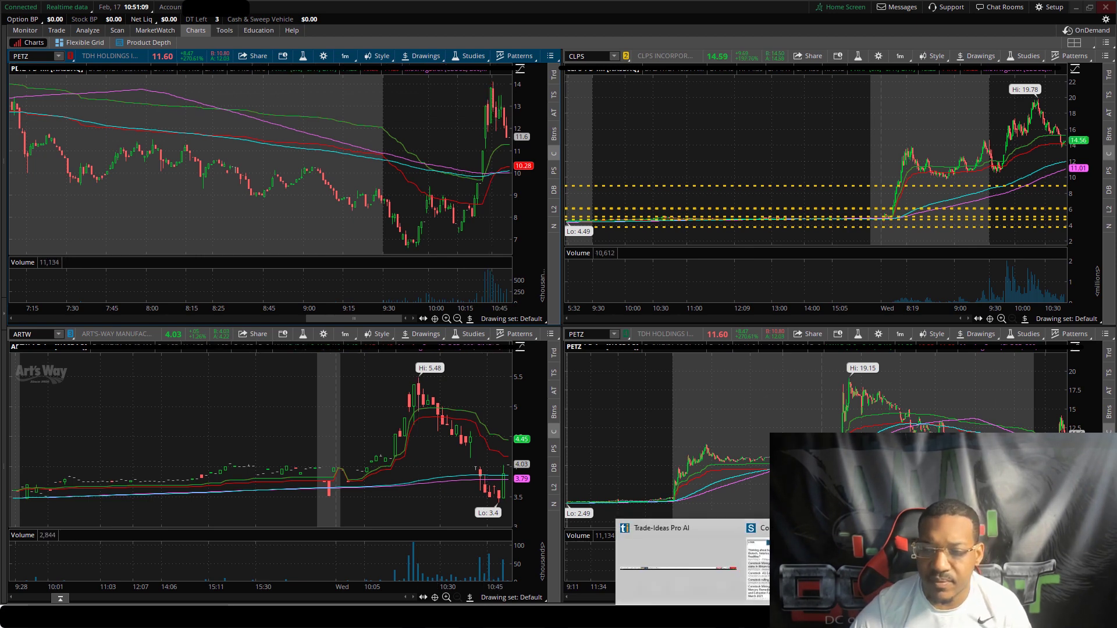
click(677, 561)
drag(287, 94, 231, 127)
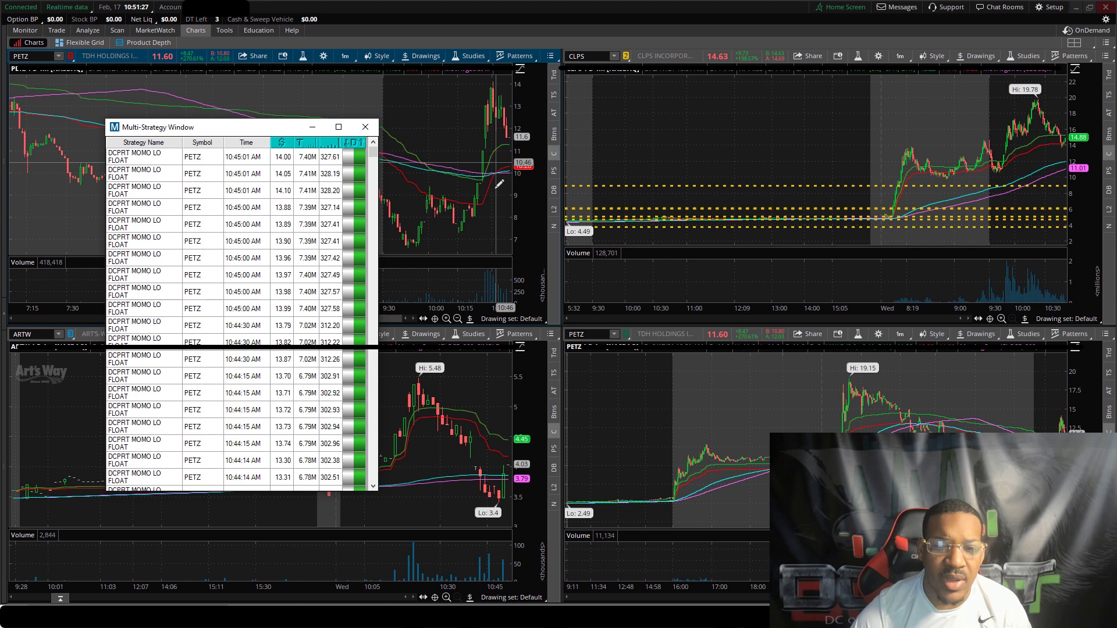
scroll(234, 227, down, 4)
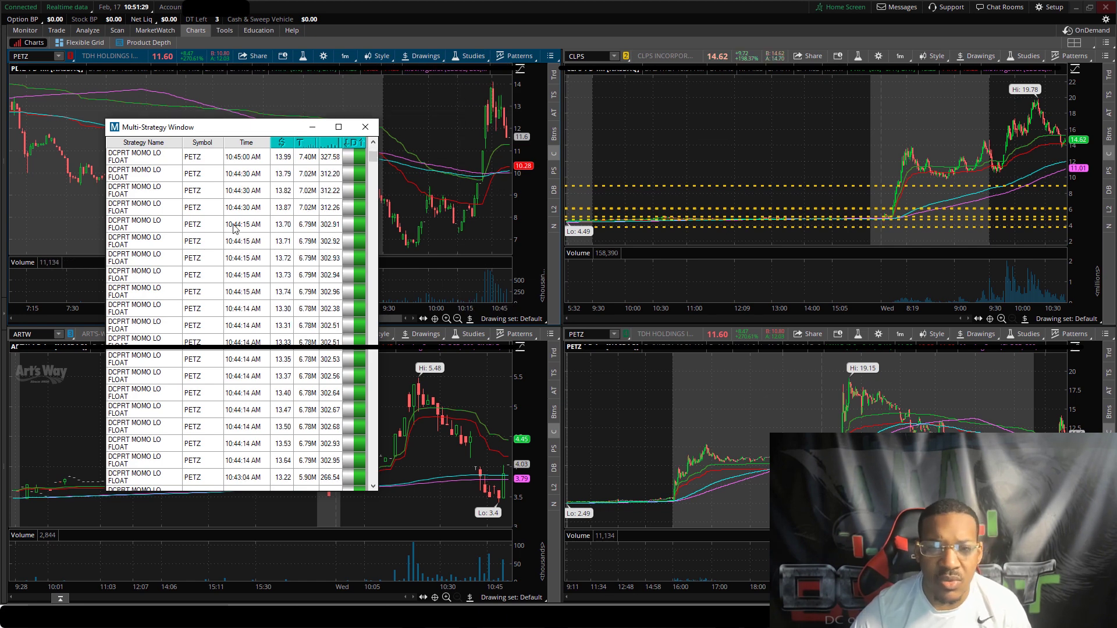
scroll(370, 170, down, 7)
drag(375, 167, 366, 247)
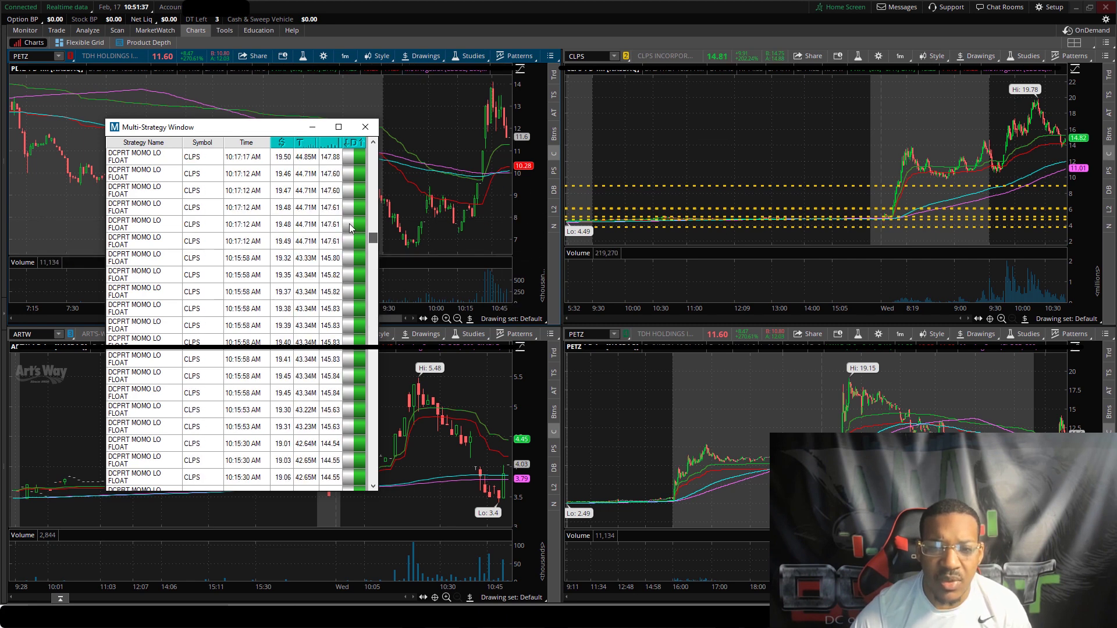
drag(372, 240, 331, 142)
right_click(199, 152)
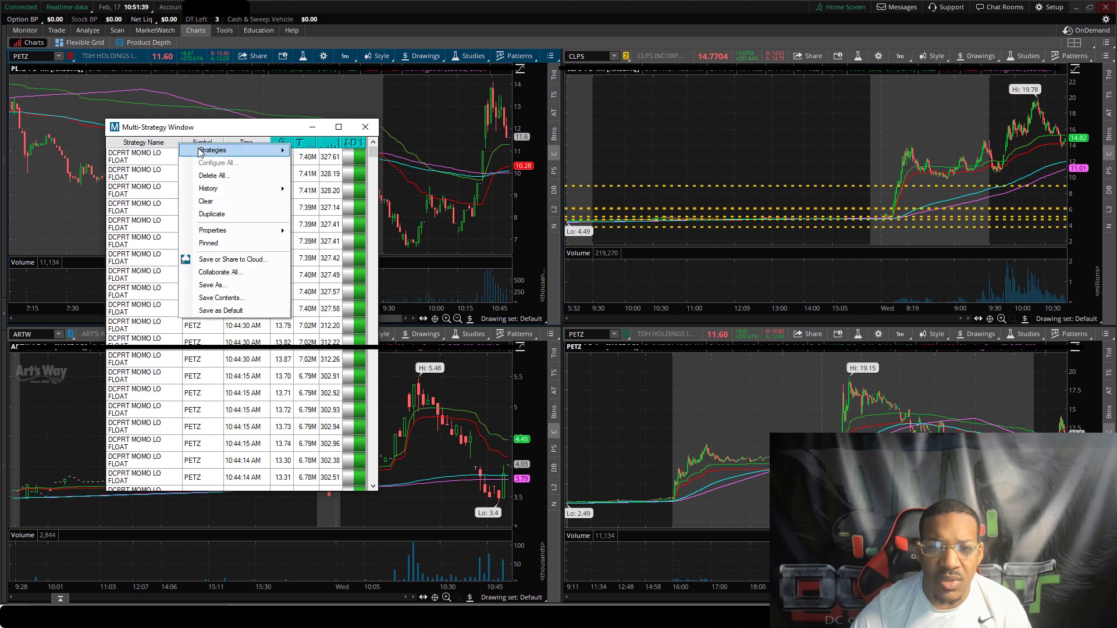
mouse_move(257, 152)
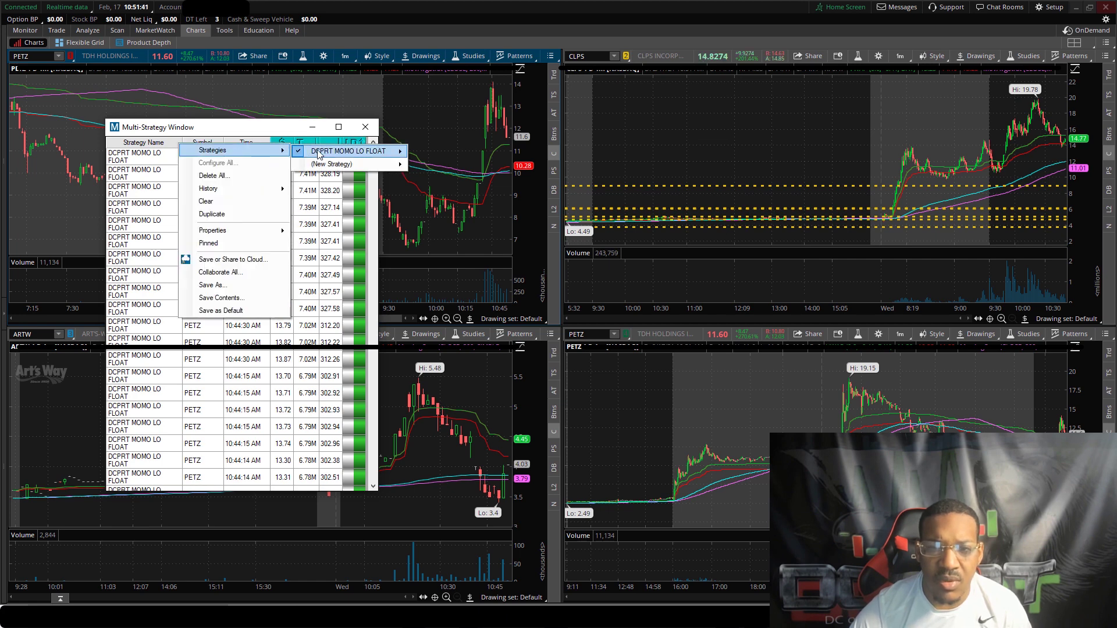
mouse_move(368, 153)
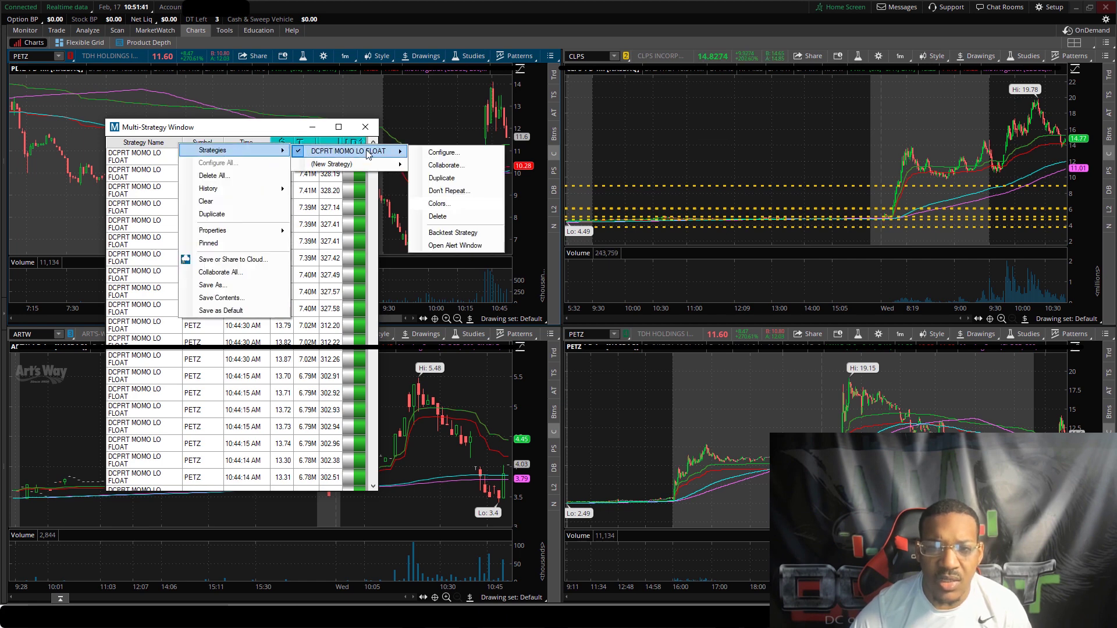
click(440, 152)
click(179, 227)
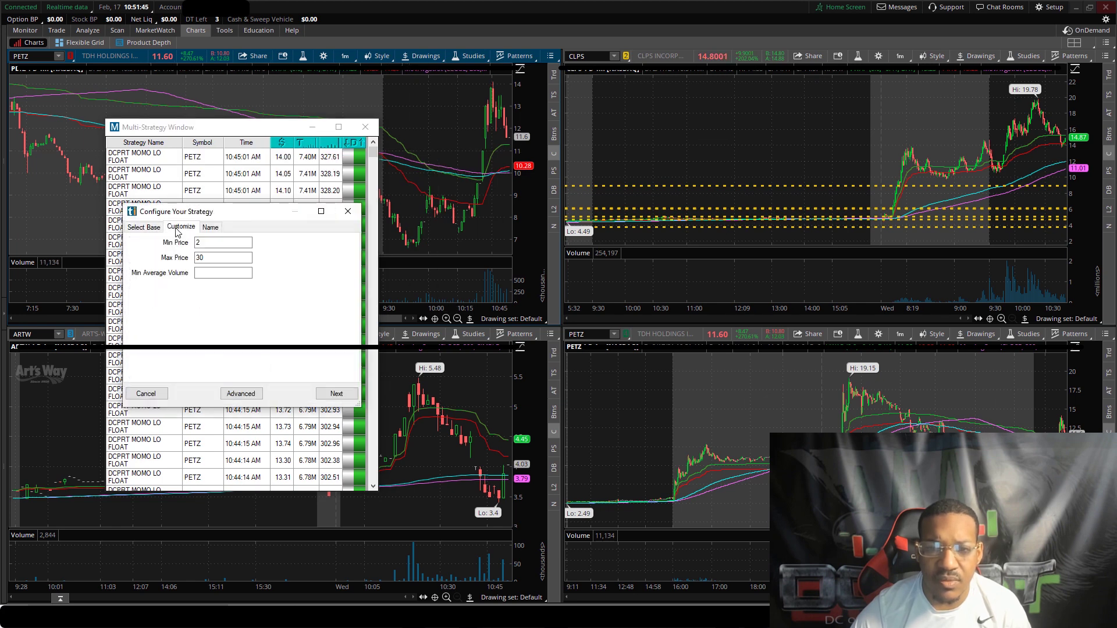
click(233, 391)
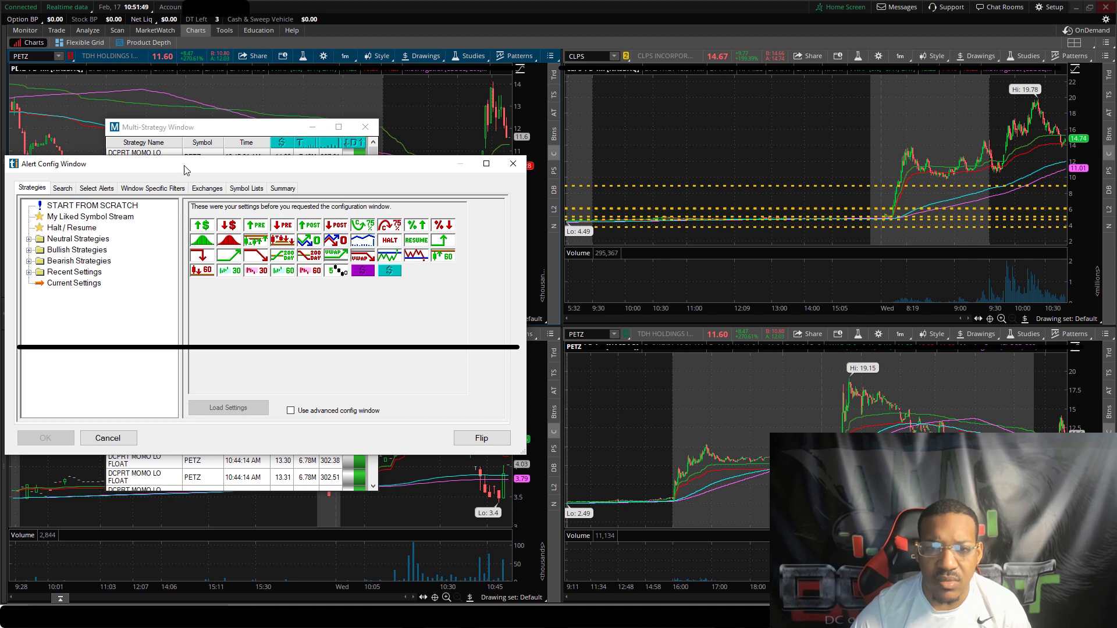
drag(184, 170, 243, 154)
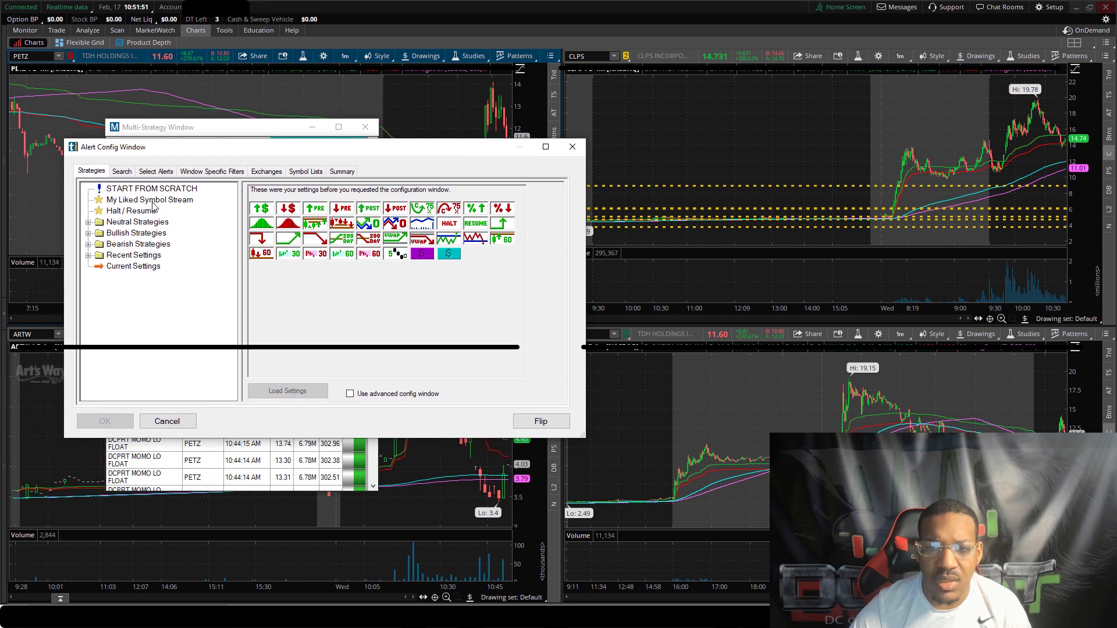
click(267, 172)
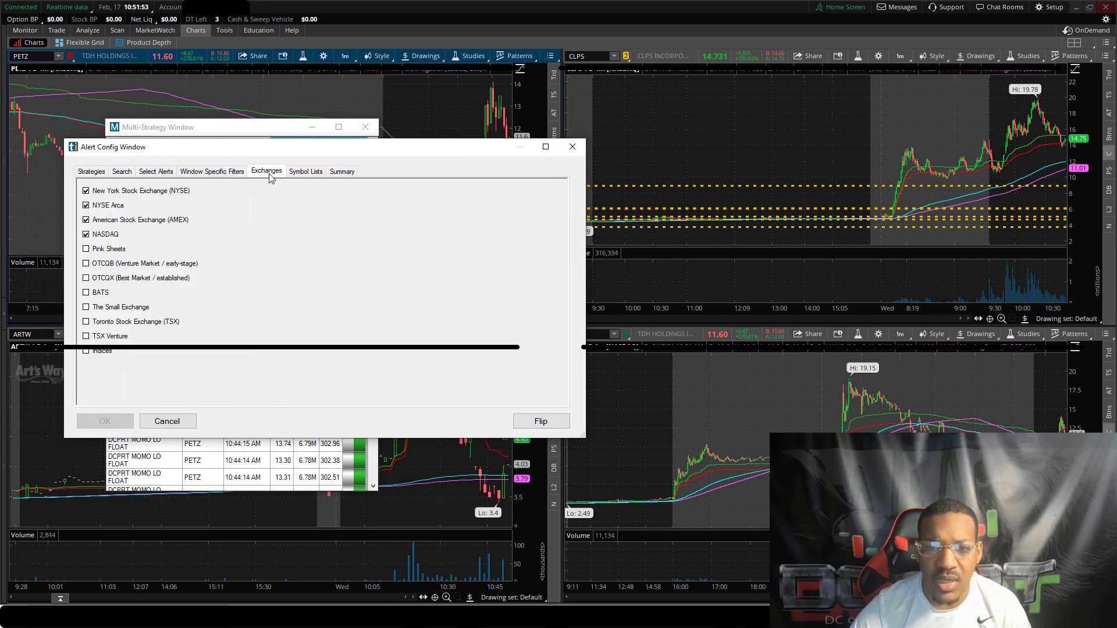
click(156, 173)
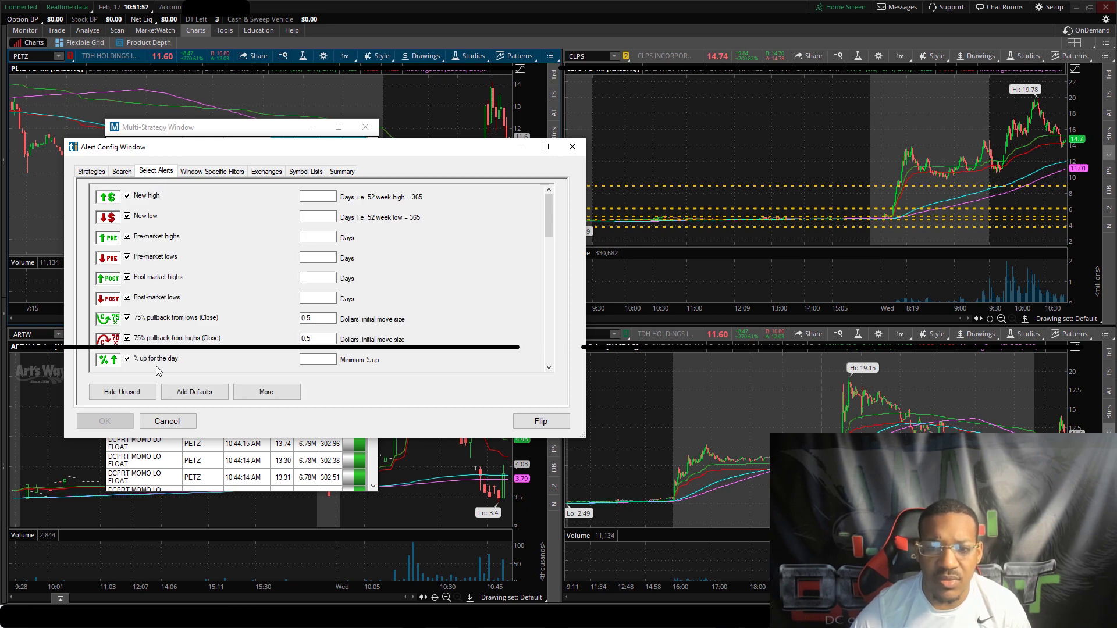
click(195, 172)
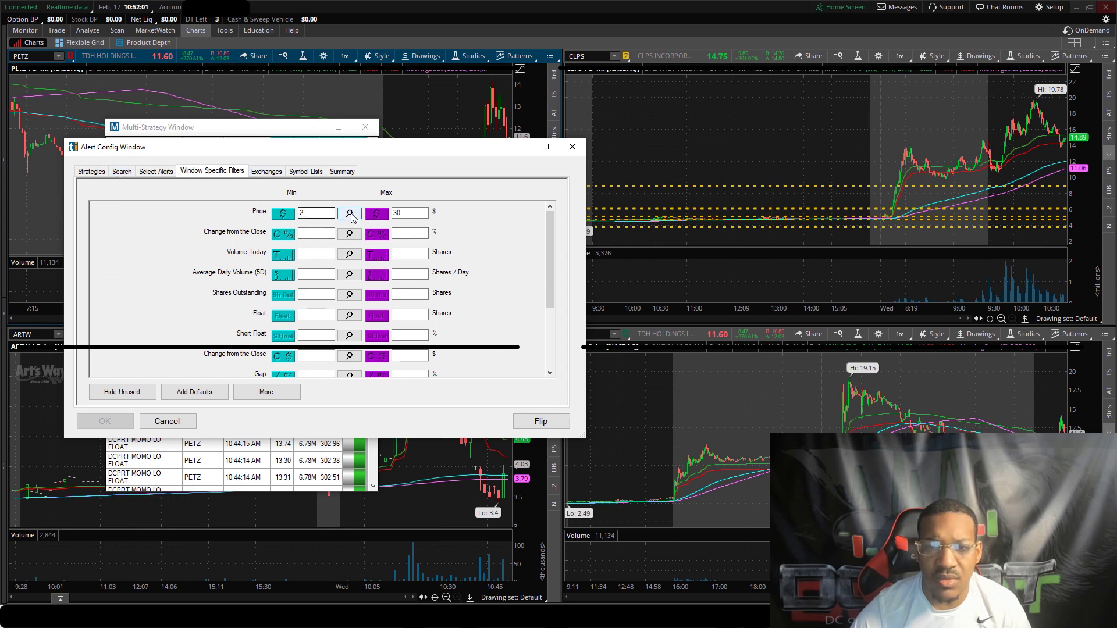
scroll(420, 233, down, 3)
scroll(419, 233, up, 3)
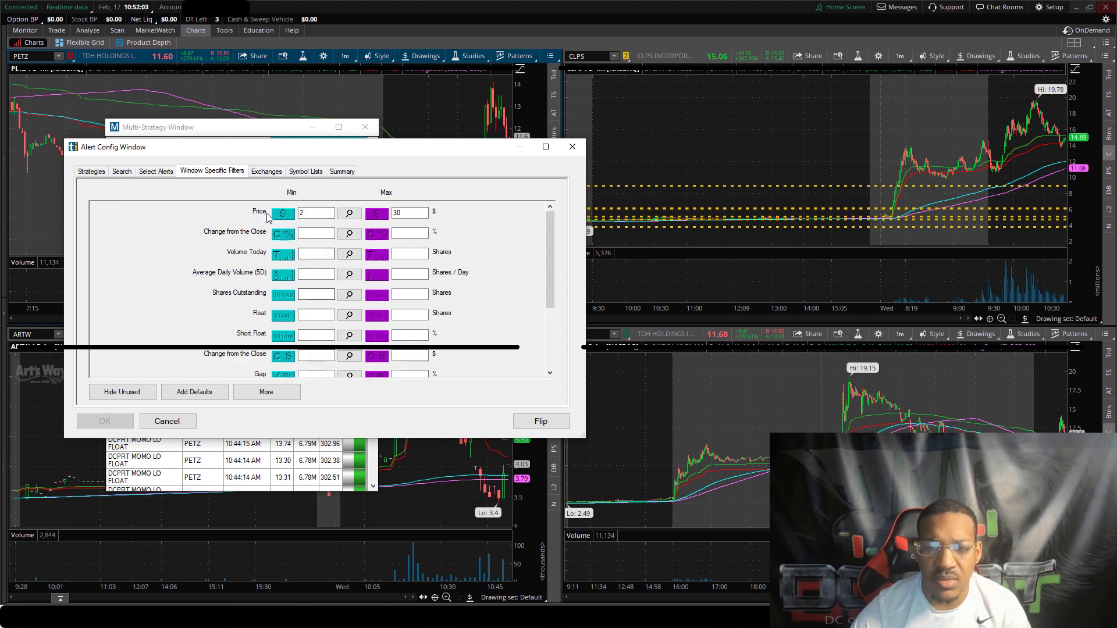
click(273, 171)
click(293, 173)
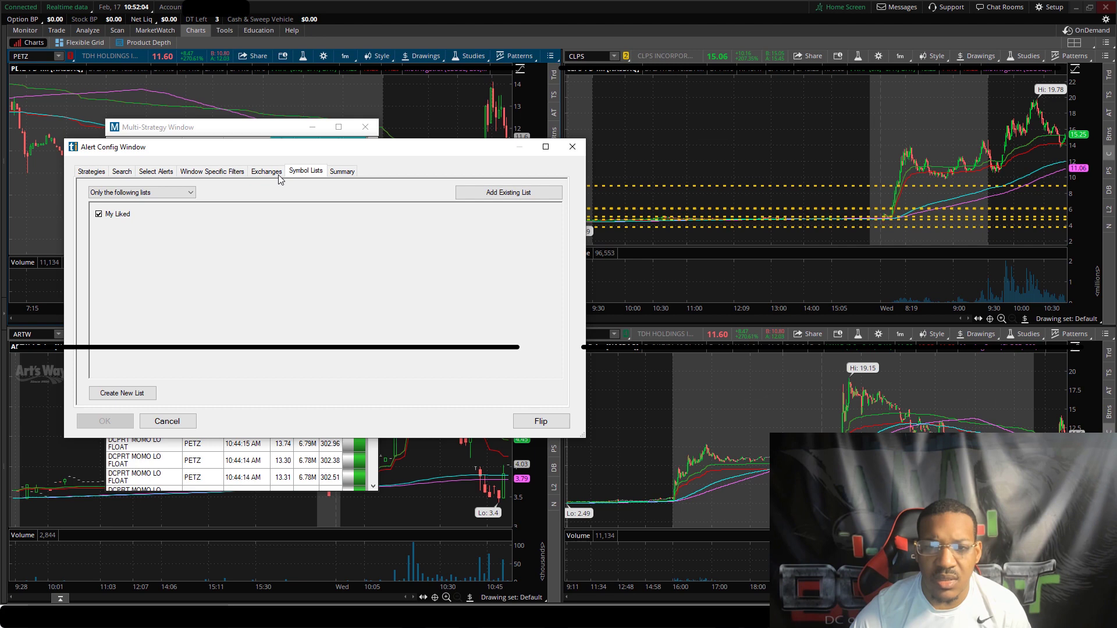
click(156, 171)
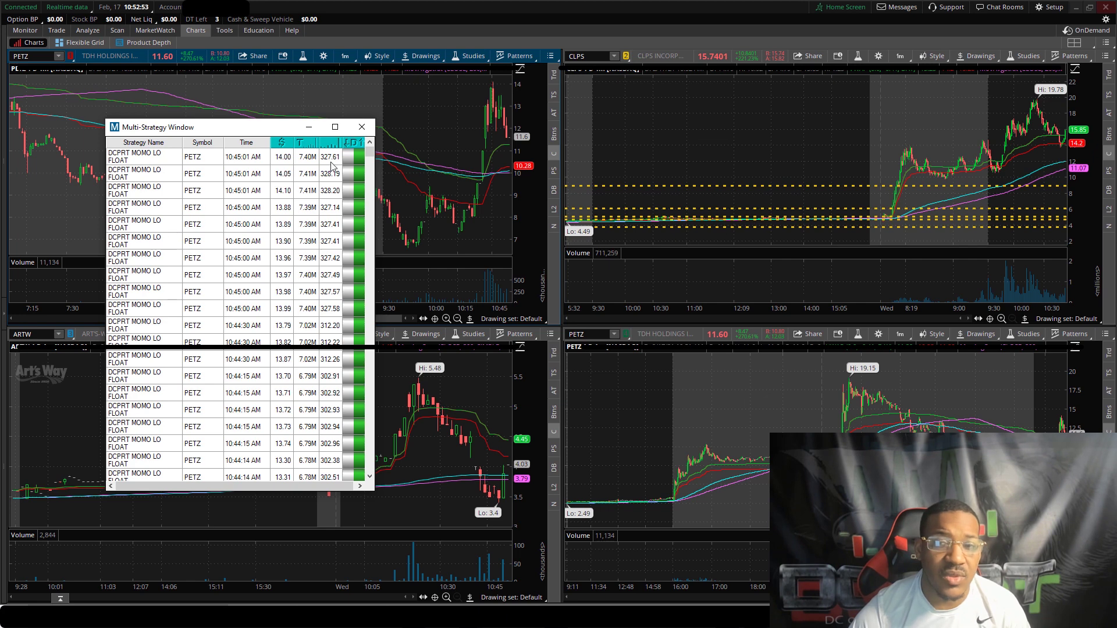
Move the Multi-Strategy Window higher and shift the main Trade Ideas window lower on screen.
drag(208, 132, 314, 80)
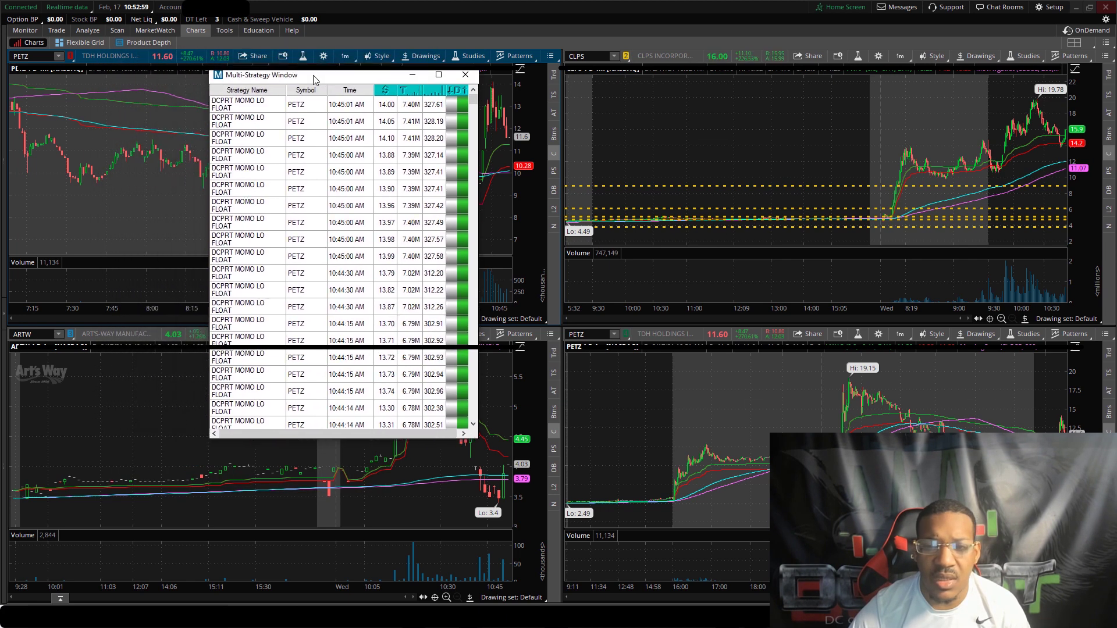
click(692, 552)
click(41, 27)
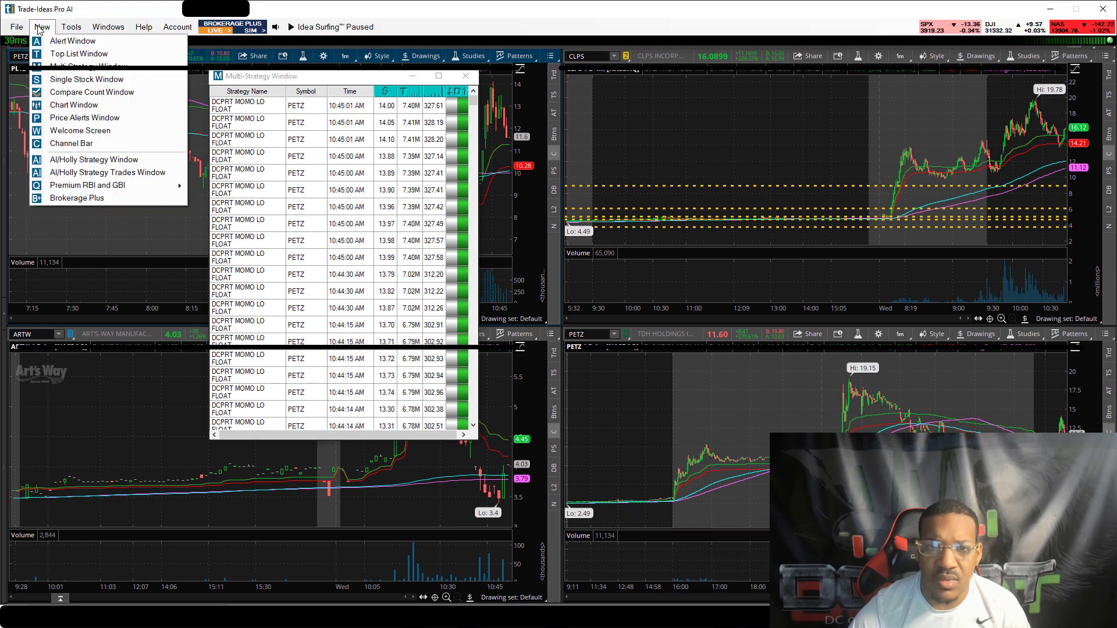
mouse_move(215, 7)
mouse_down()
mouse_move(215, 73)
mouse_move(216, 26)
mouse_up()
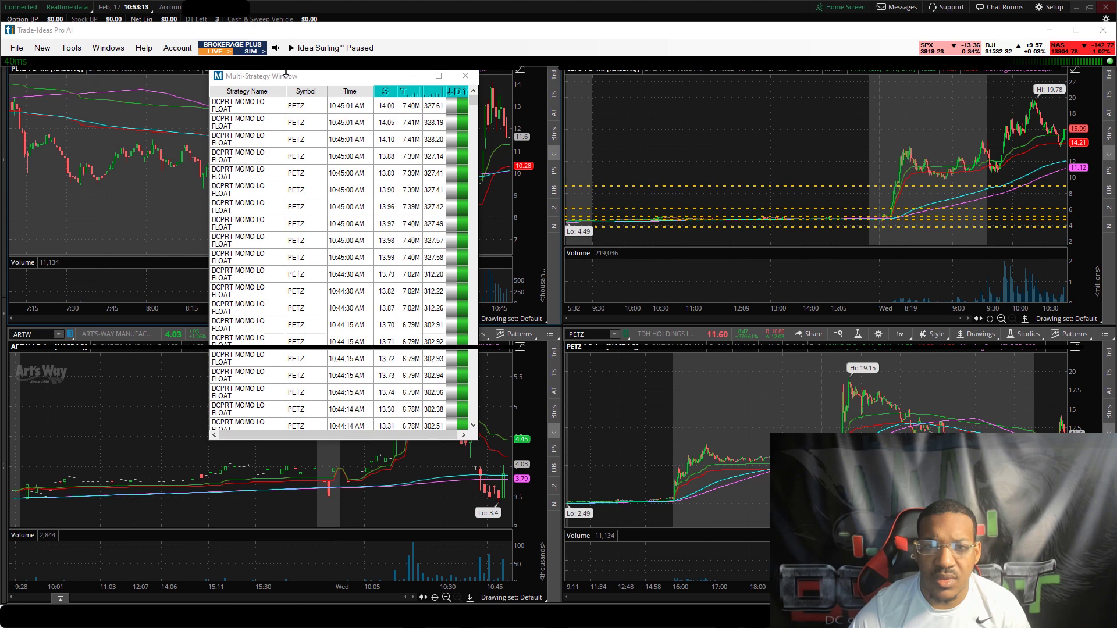
drag(292, 81, 446, 249)
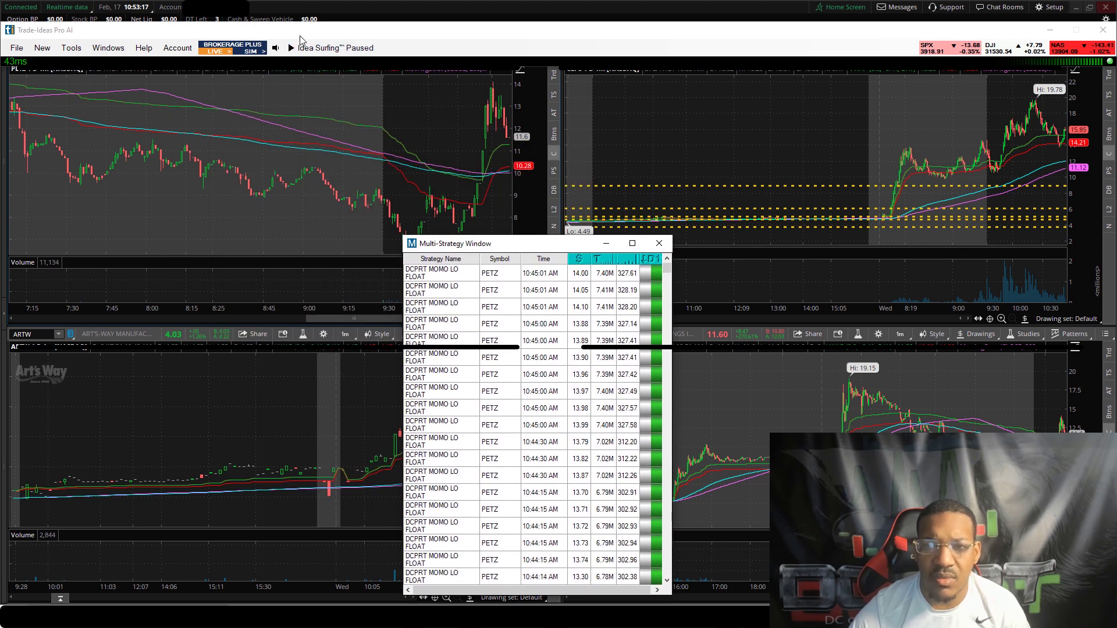
drag(293, 41, 294, 126)
Create a new Multi-Strategy Window, check its options, then return to the New window-type list.
click(41, 134)
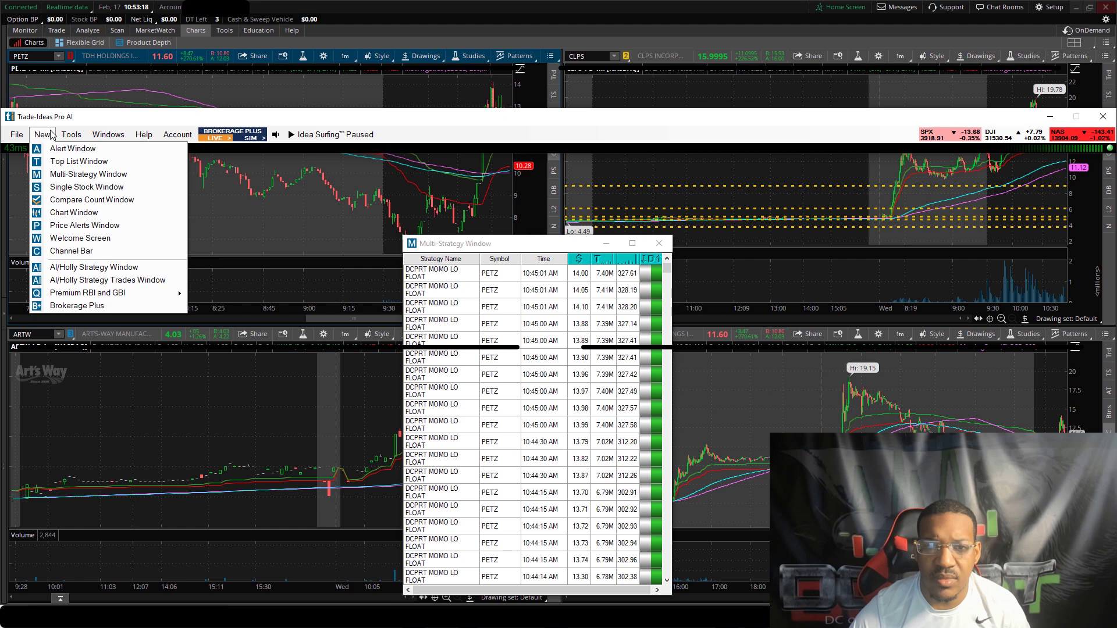
click(74, 174)
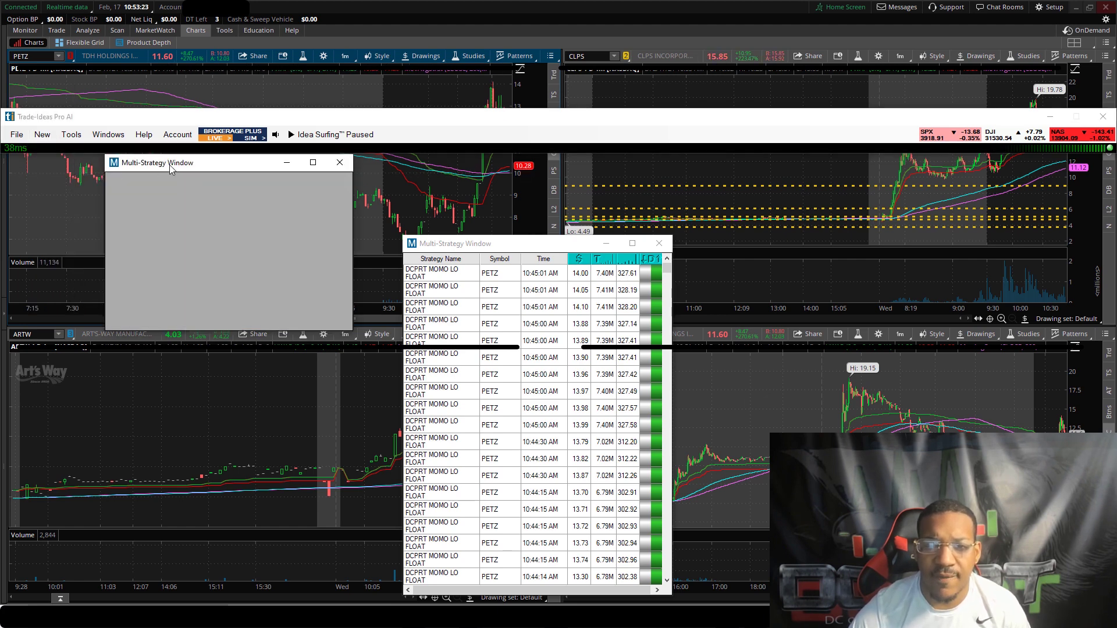
right_click(195, 197)
mouse_move(244, 203)
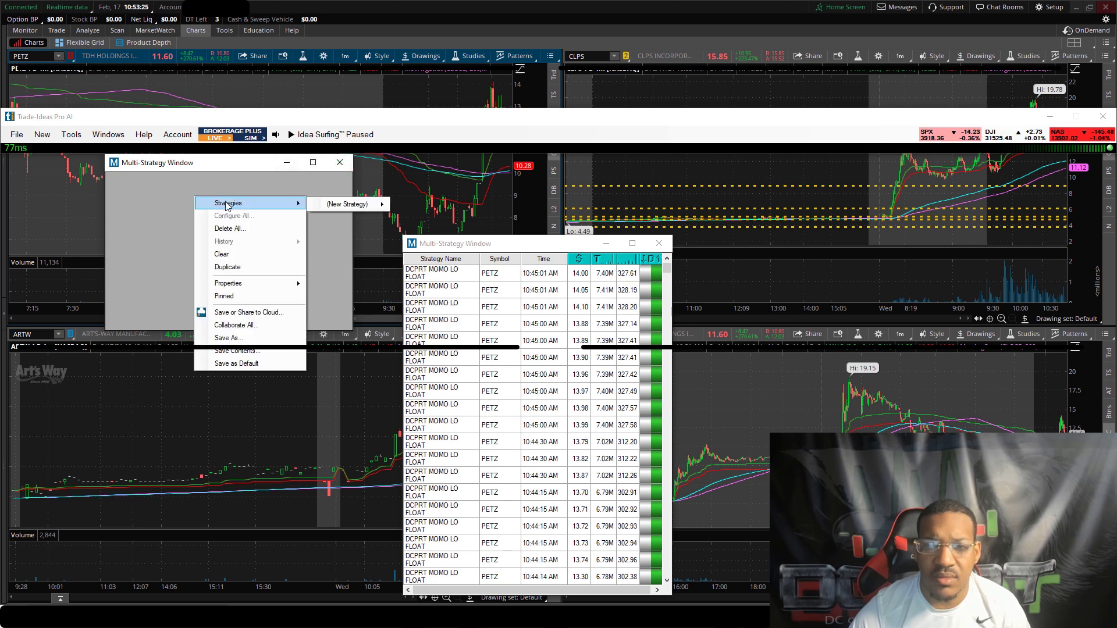
click(369, 181)
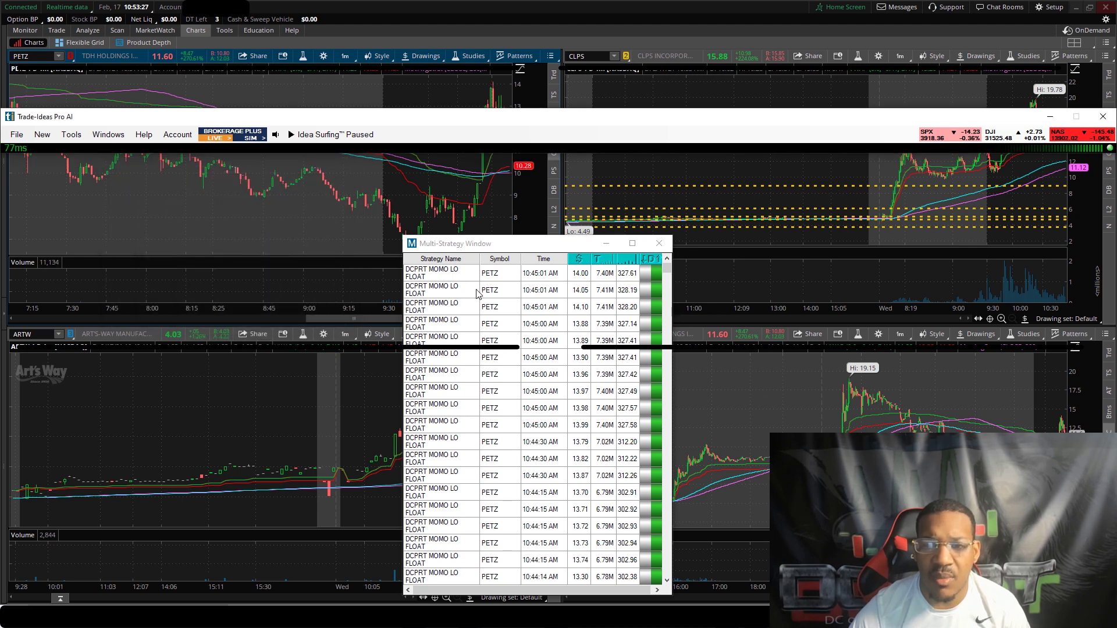
click(42, 134)
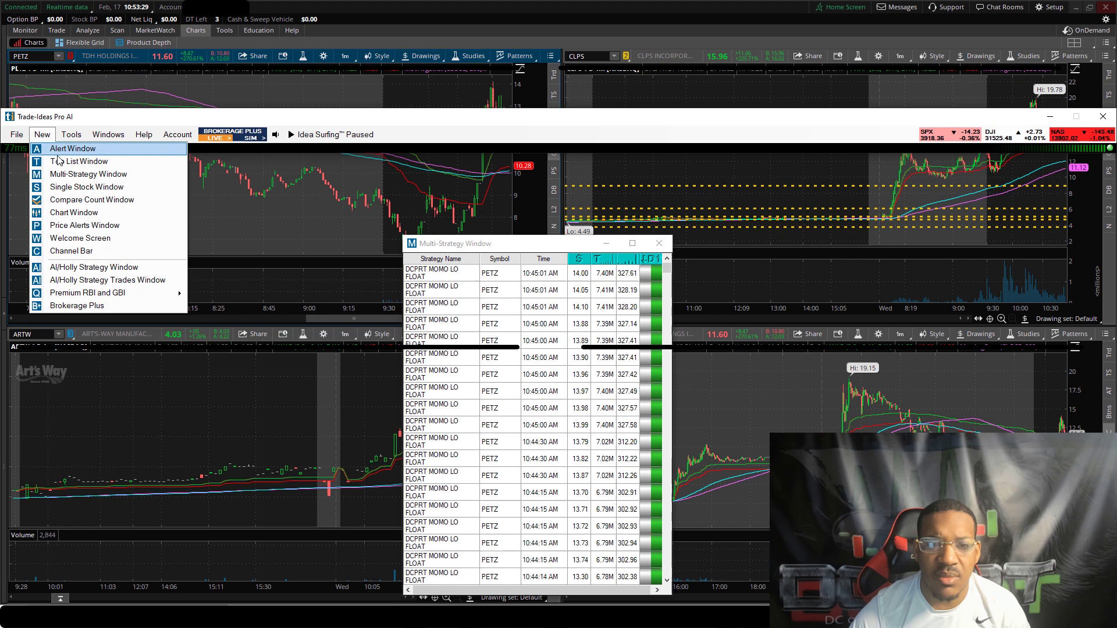
Start a new Alert Window, cancel its strategy configuration, and raise the main window to the screen top.
click(70, 149)
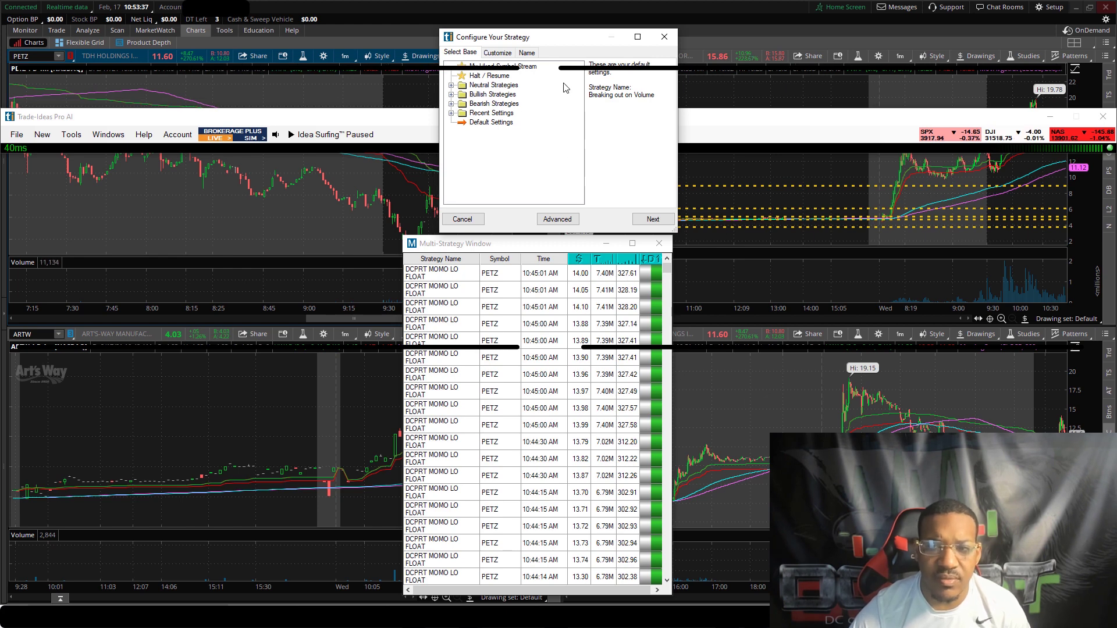
click(664, 37)
drag(441, 121, 441, 13)
drag(529, 251, 232, 61)
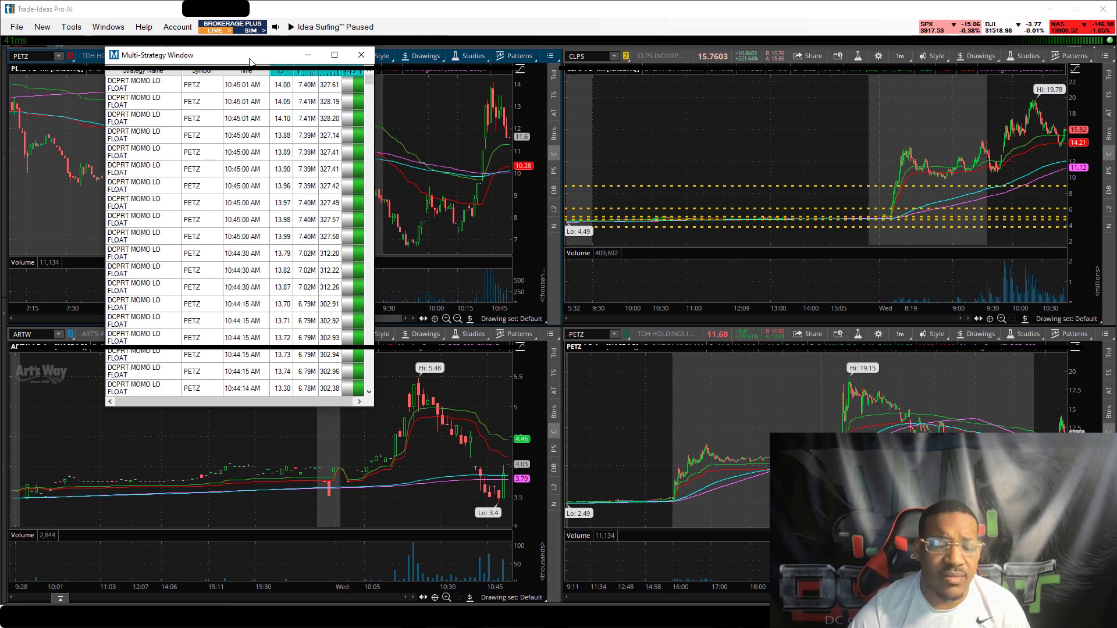
Drag the Multi-Strategy alert list into the top-left corner of the PETZ chart.
mouse_move(250, 61)
mouse_down()
mouse_move(294, 56)
mouse_move(256, 49)
mouse_up()
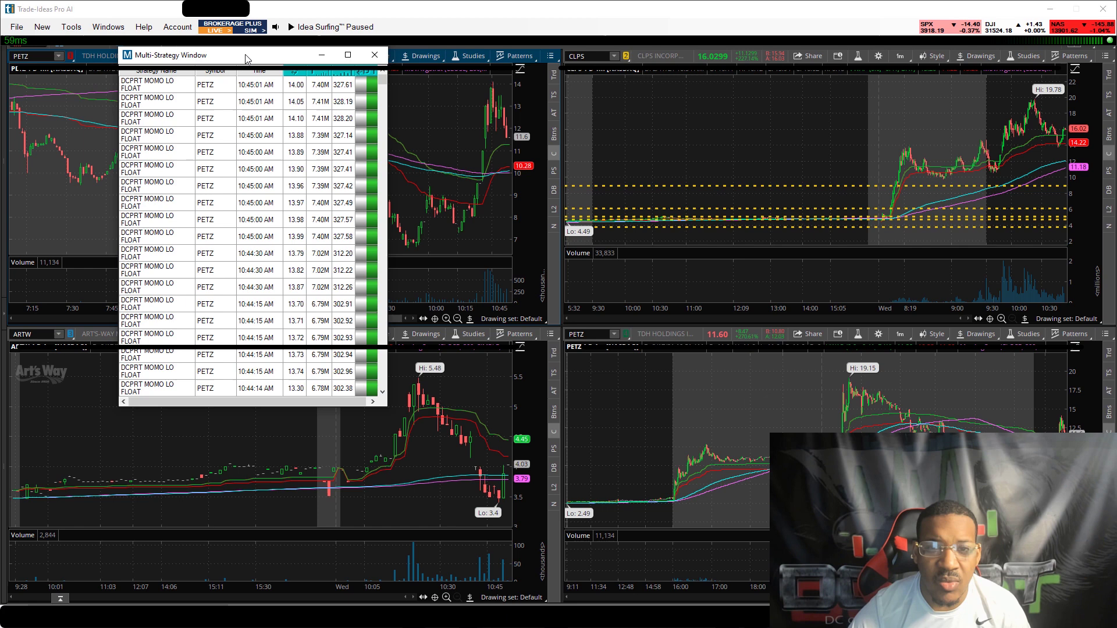
drag(238, 57, 165, 95)
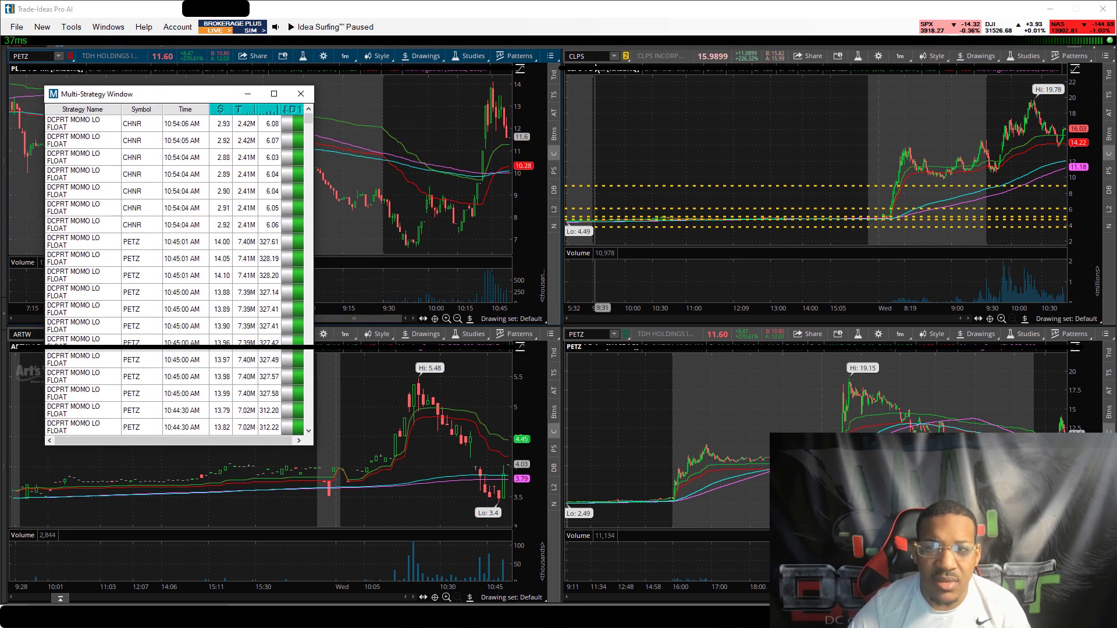
Switch the upper-right thinkorswim chart to CHNR at intraday zoom, then bring the Multi-Strategy alerts forward.
click(602, 56)
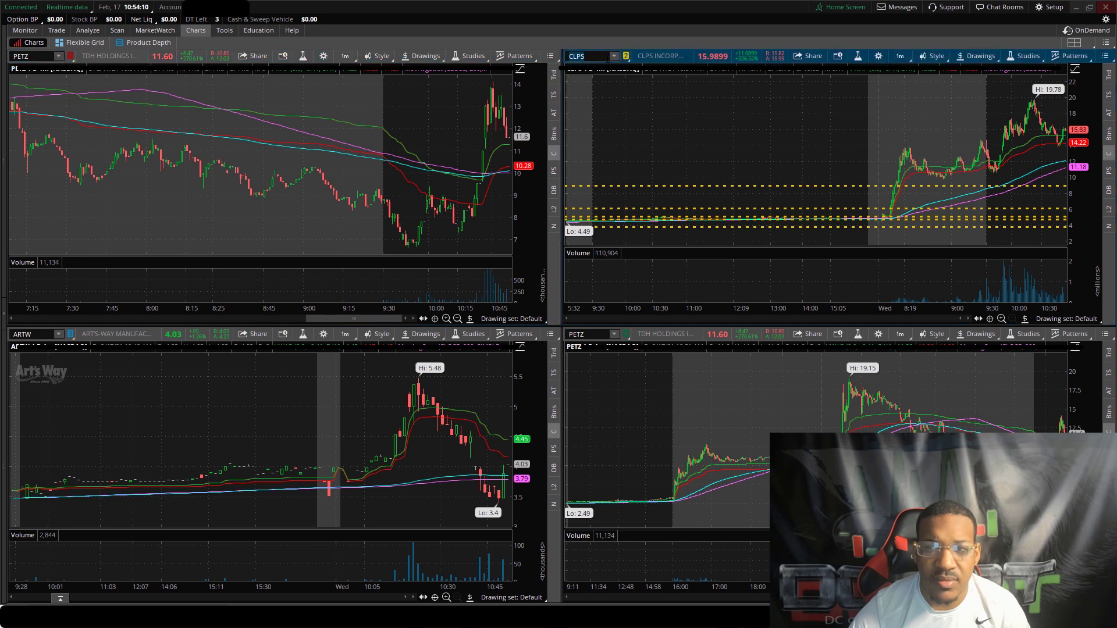
text(CHNR)
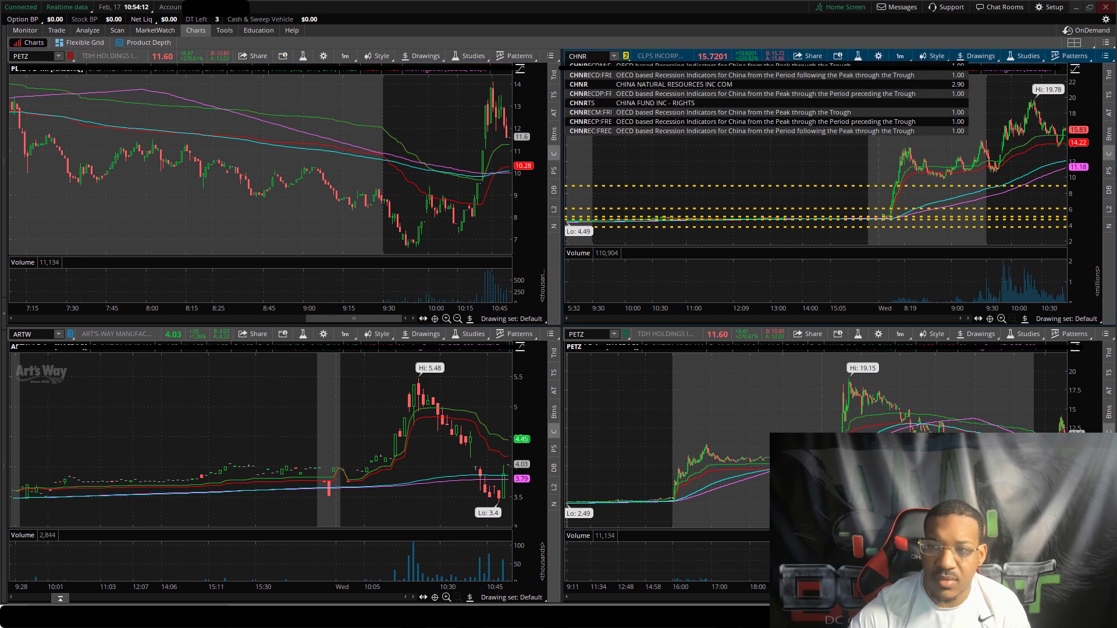
key(Return)
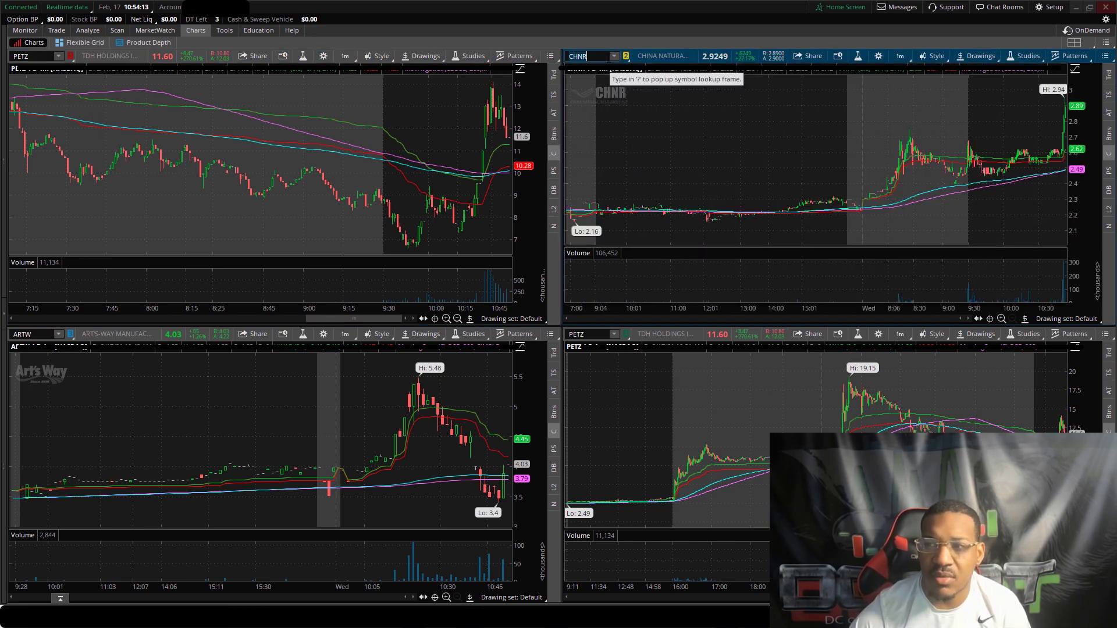
click(999, 319)
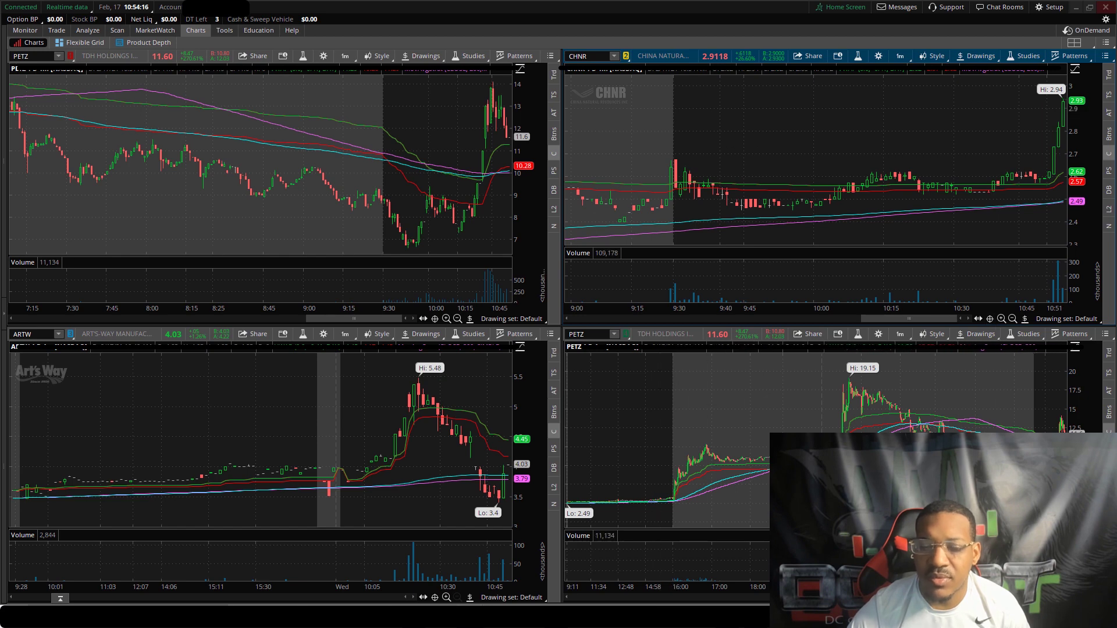
mouse_move(693, 616)
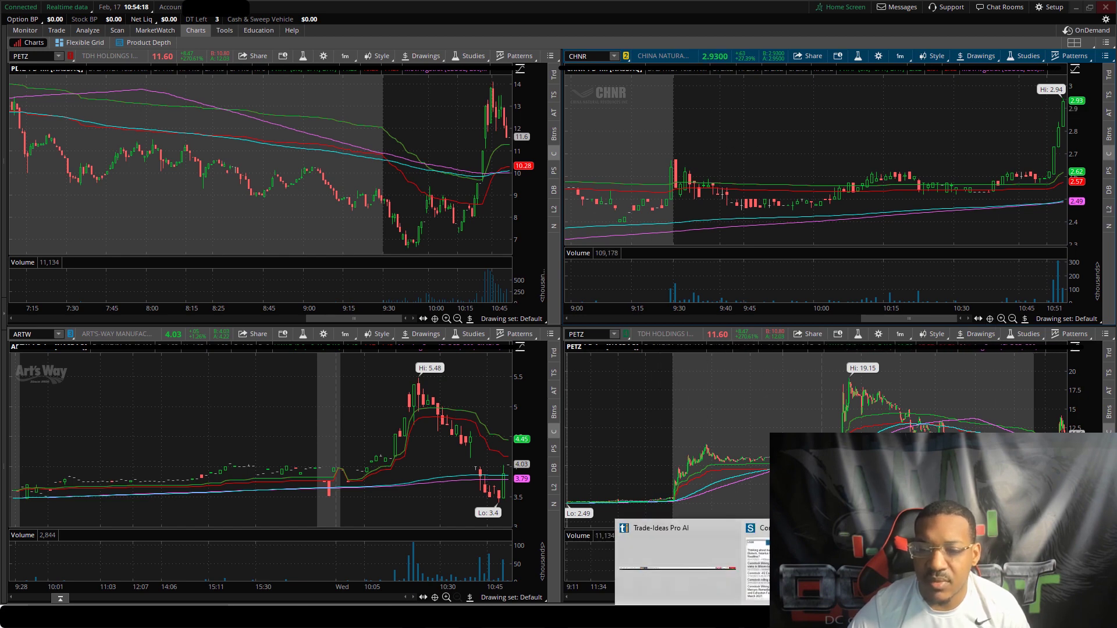
click(678, 562)
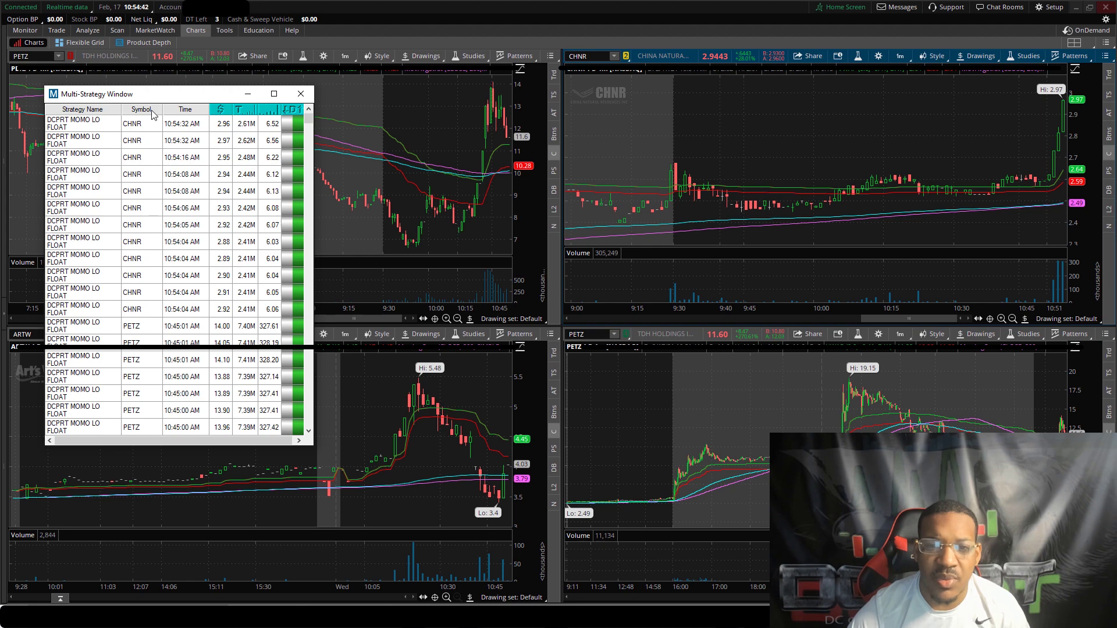
Nudge the Multi-Strategy alerts up-right, then bring the main window, Bottoms alerts, Up Gappers and Comstock news forward.
drag(185, 94, 255, 56)
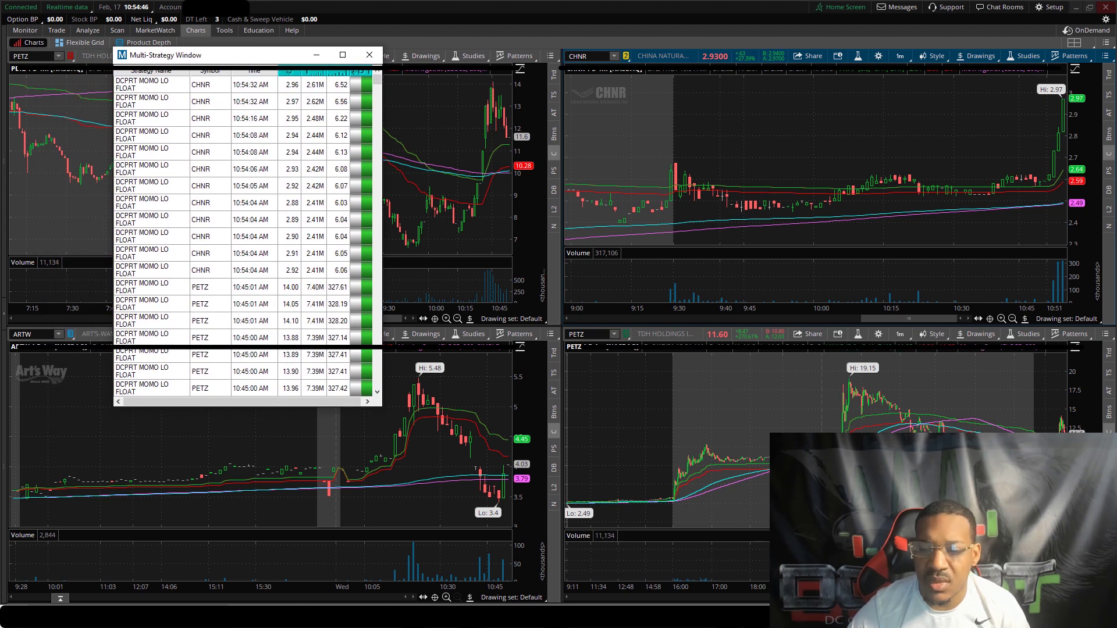
click(750, 617)
click(678, 558)
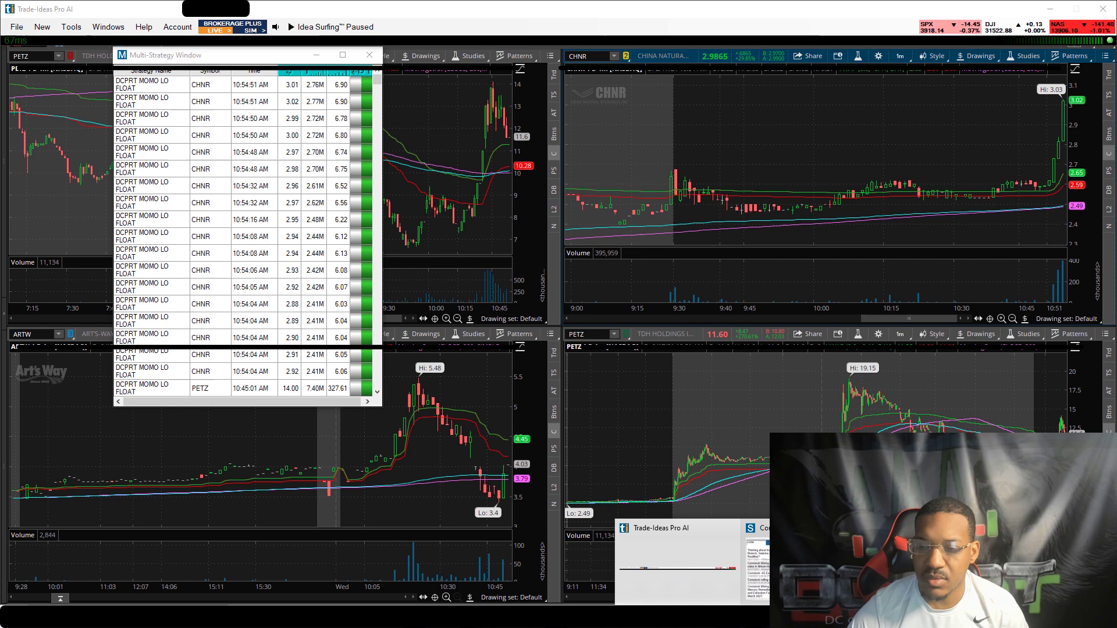
click(649, 549)
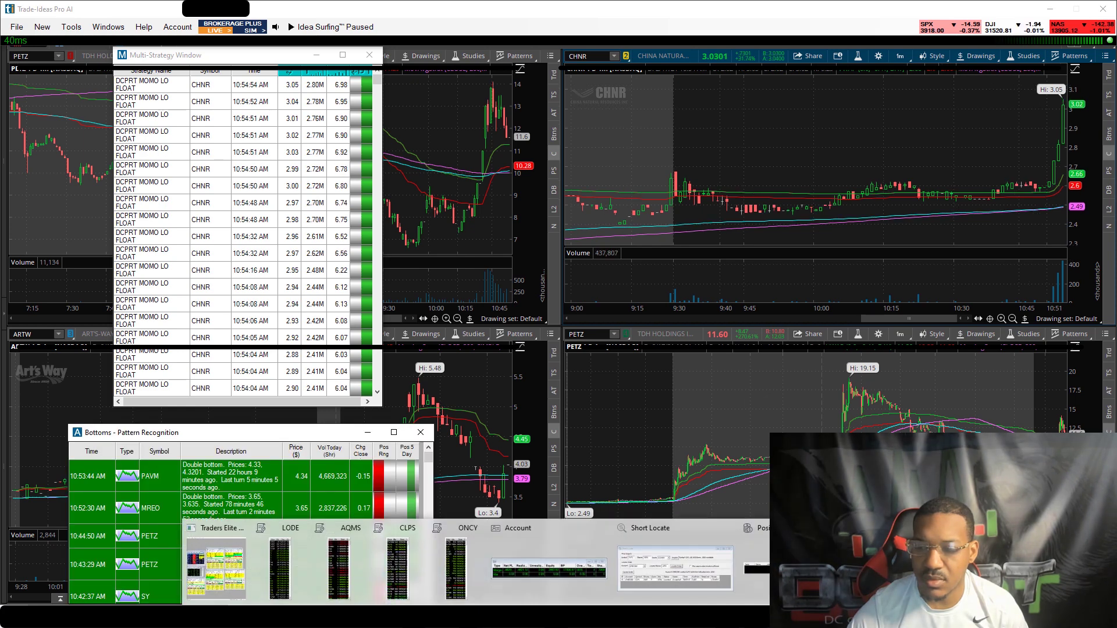
click(192, 558)
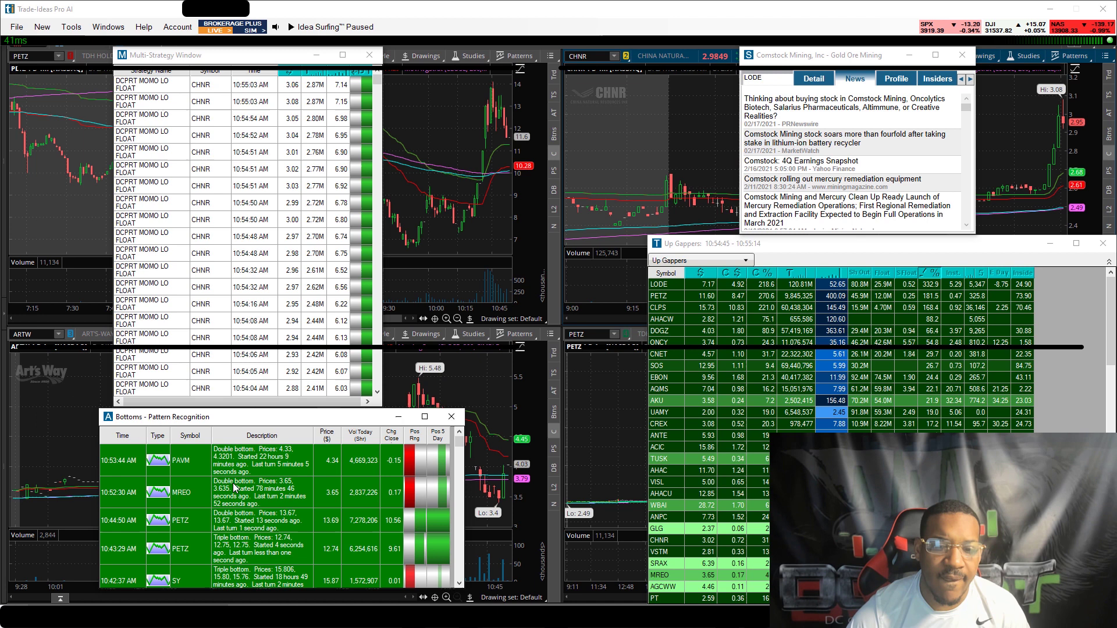
In the Bottoms window's window-specific filters, delete the Relative Volume minimum of 1.
right_click(220, 417)
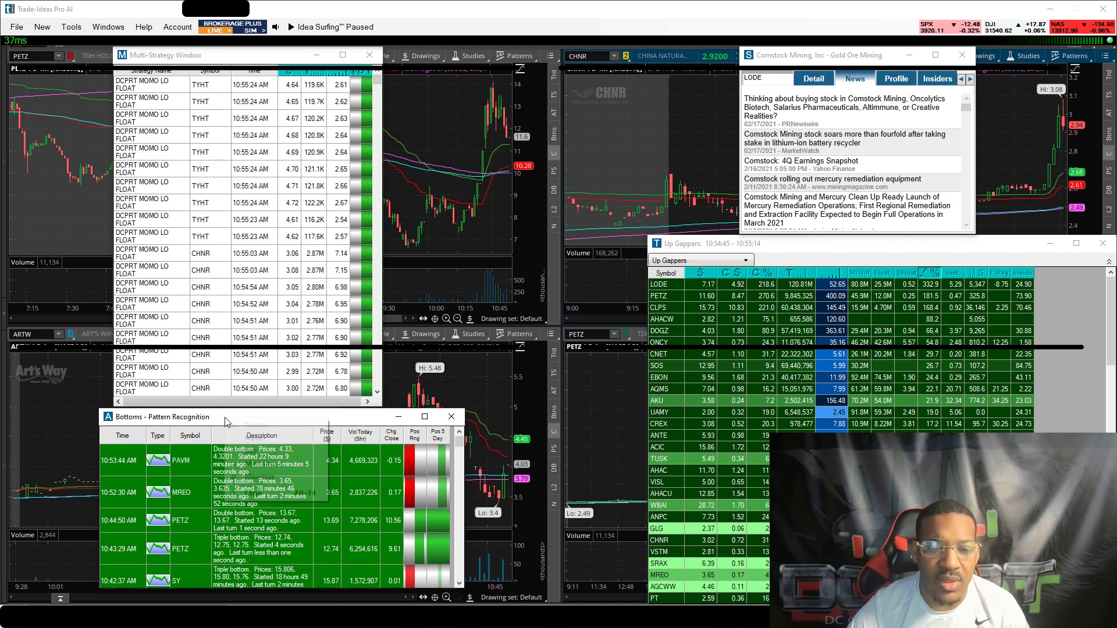
click(218, 427)
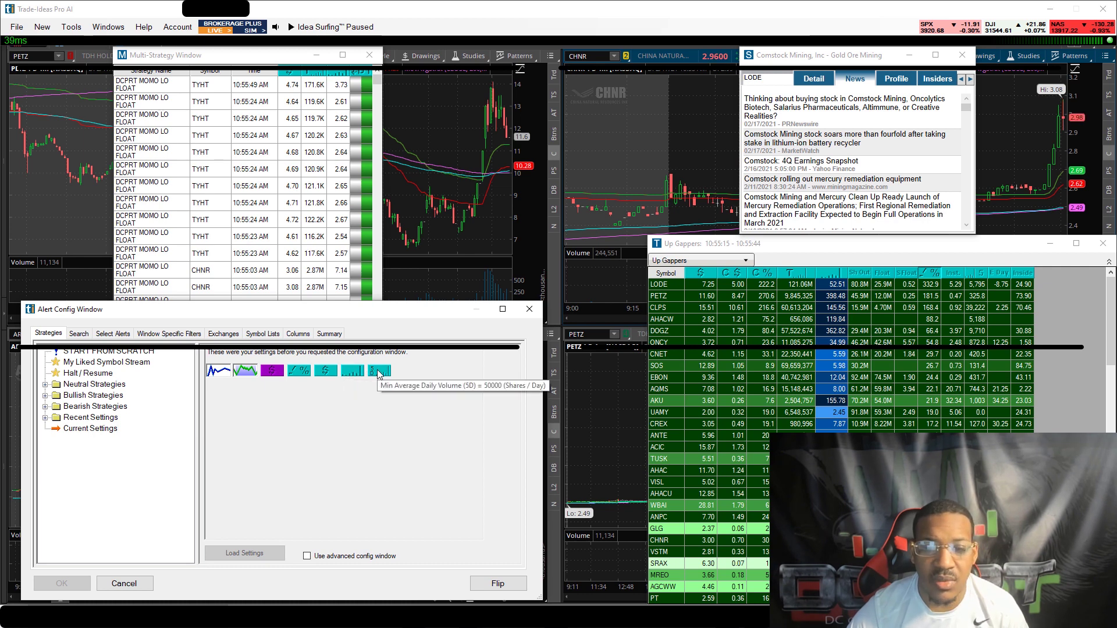
click(223, 334)
click(203, 335)
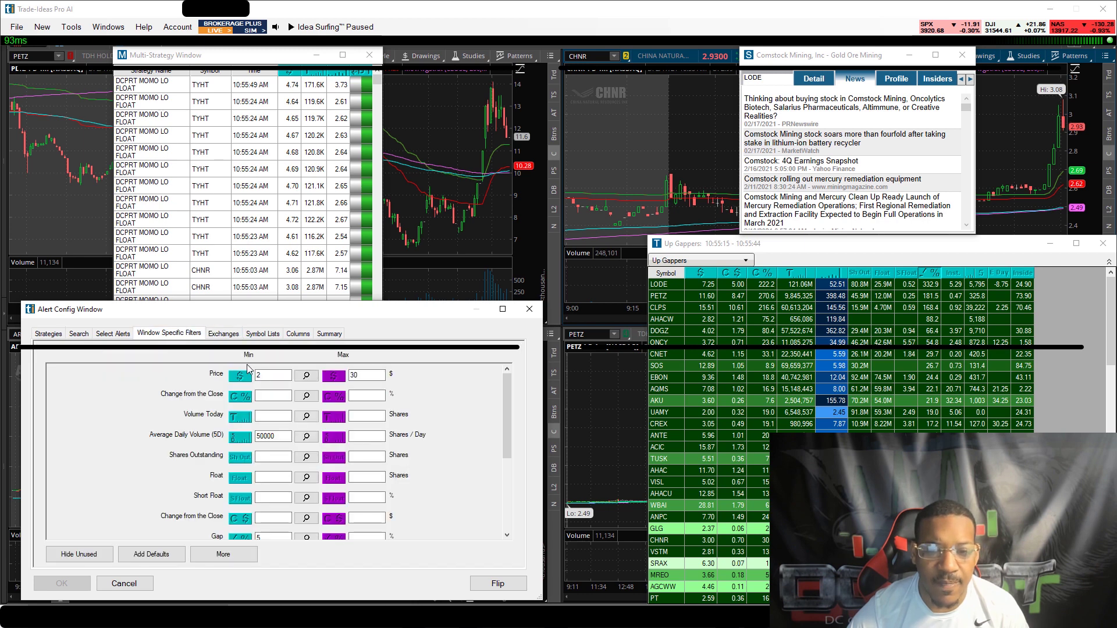
click(271, 396)
click(267, 437)
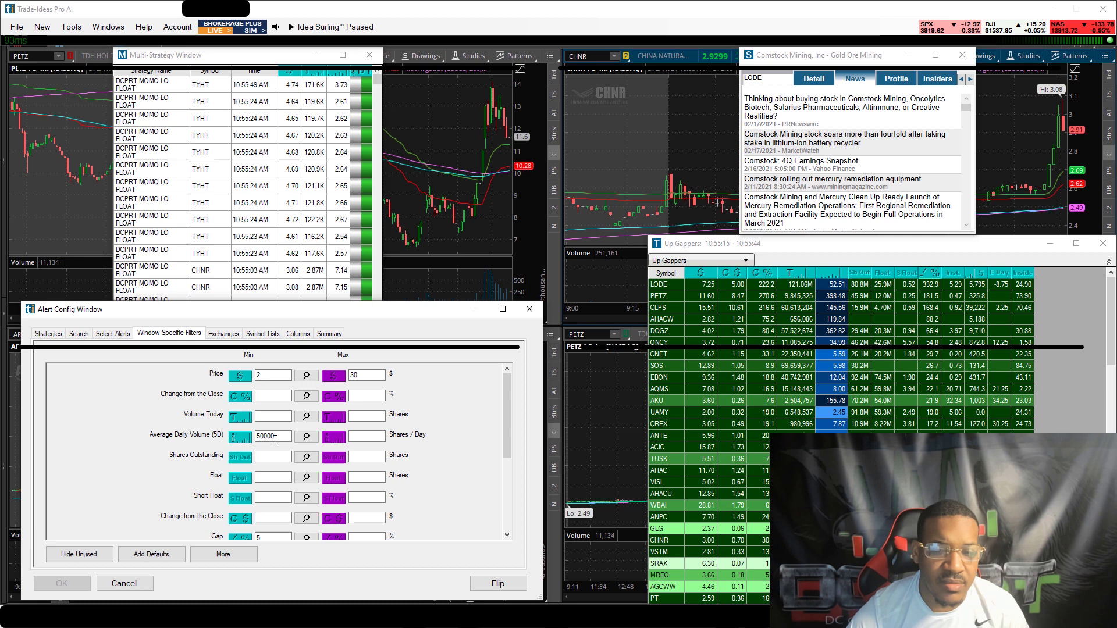
scroll(266, 438, down, 3)
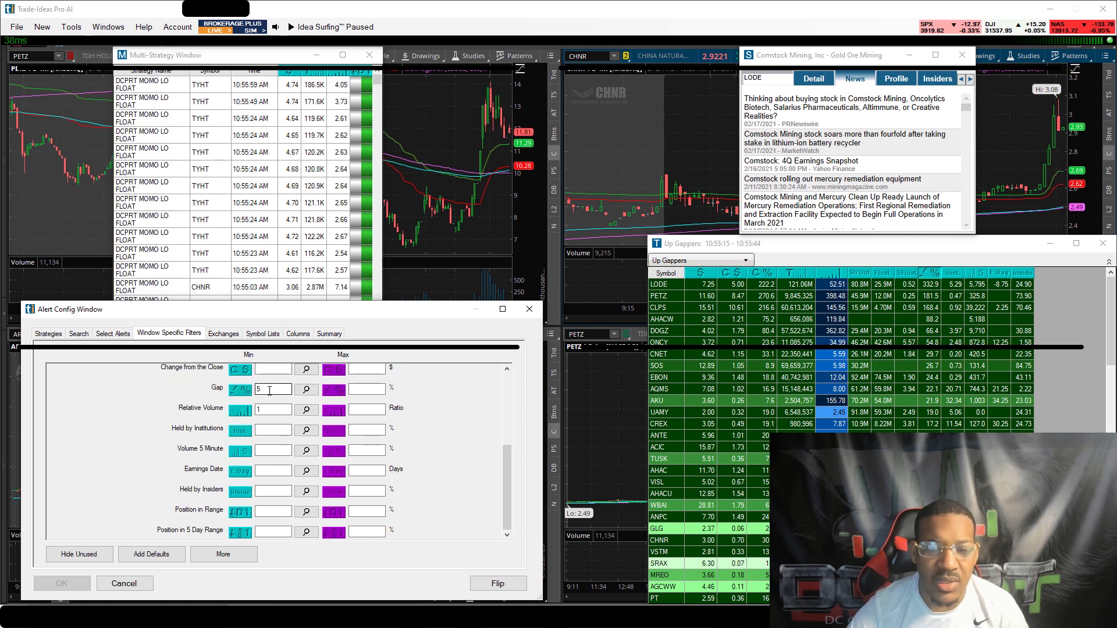
click(259, 410)
key(BackSpace)
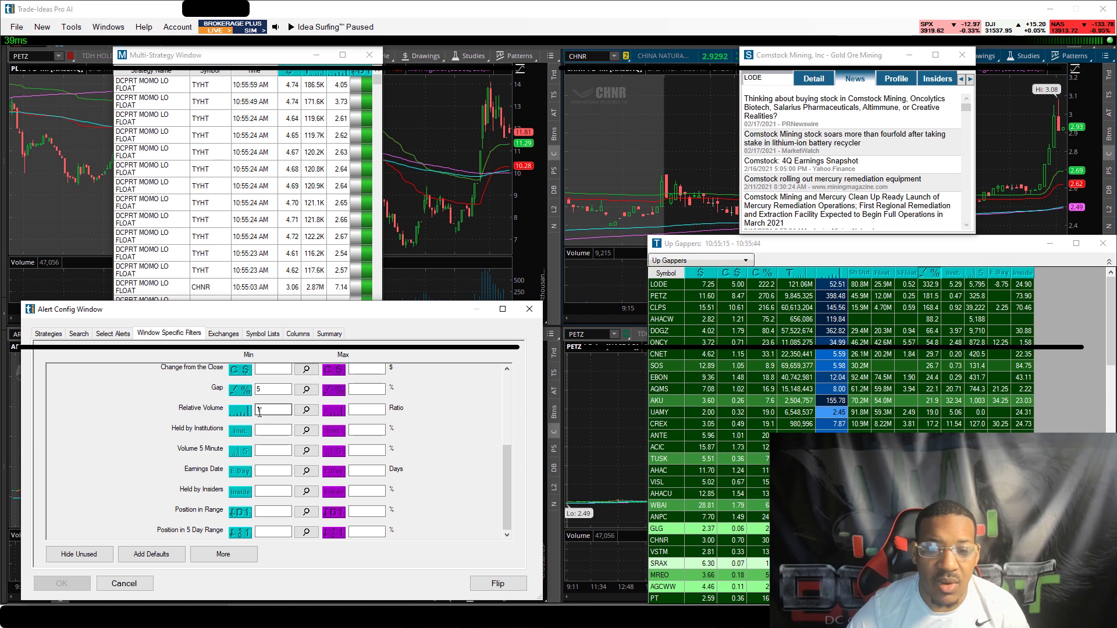
scroll(308, 445, up, 3)
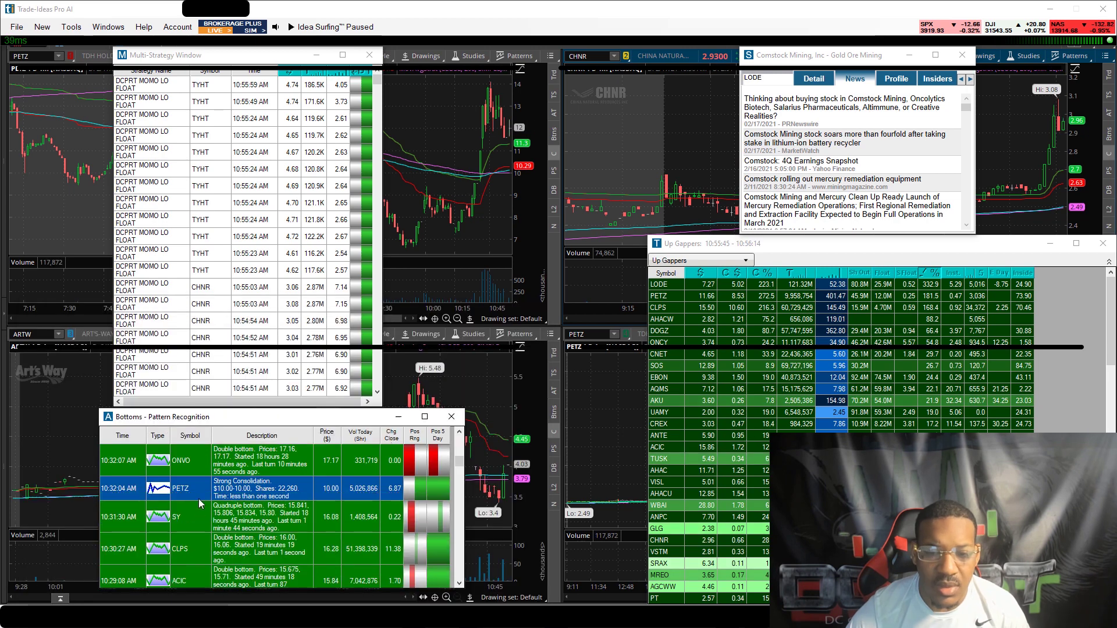
key(Escape)
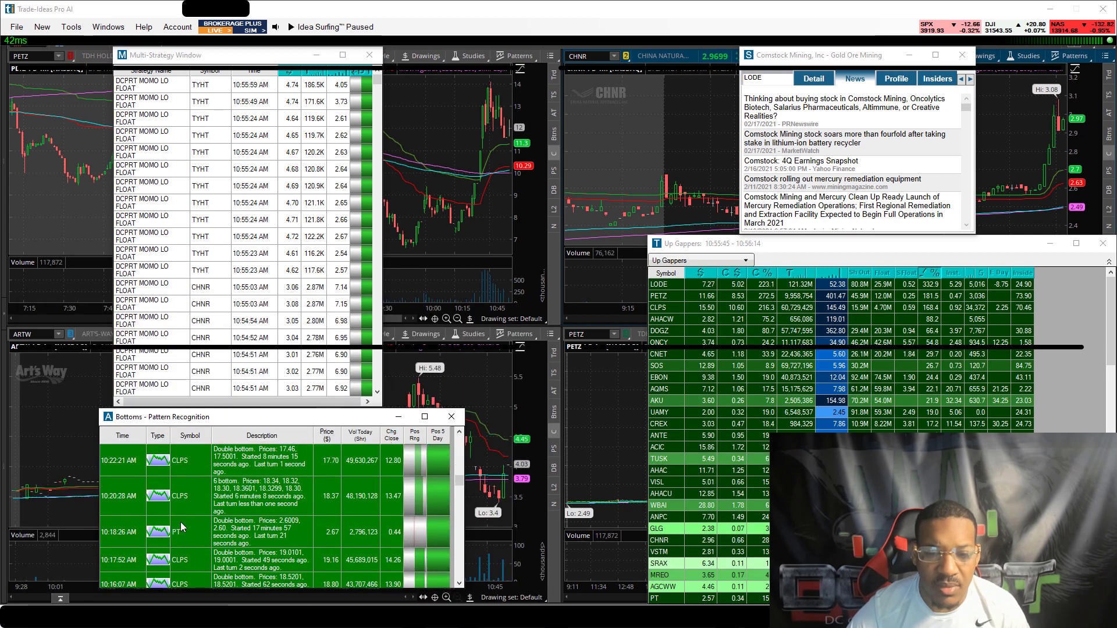